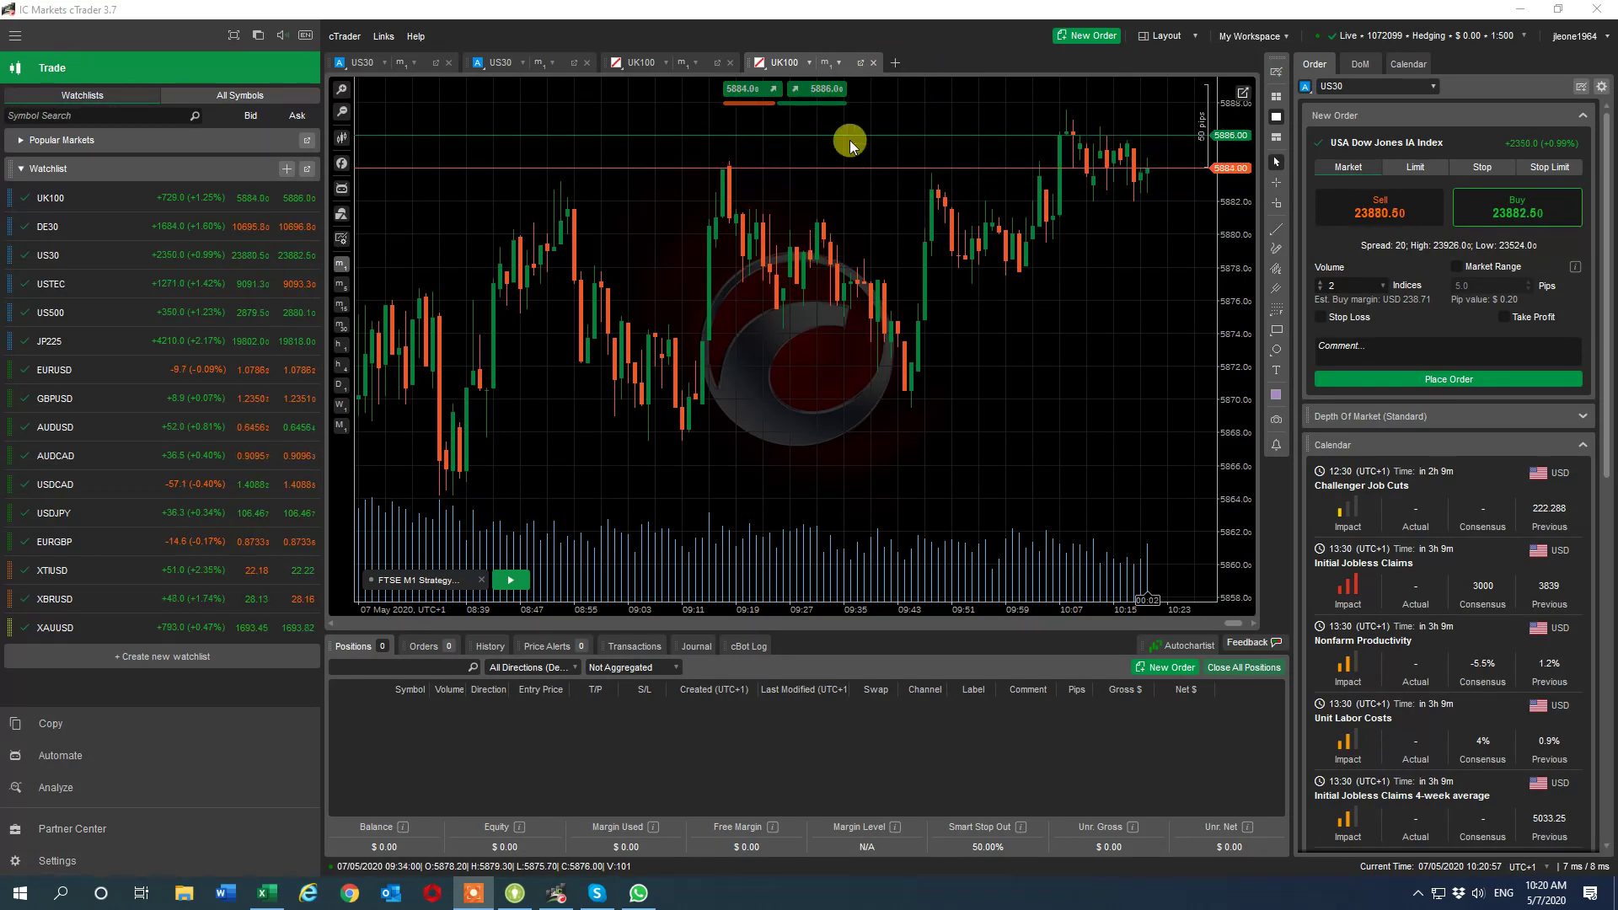
Open a new UK100 chart and set it to 1-minute candles
click(898, 63)
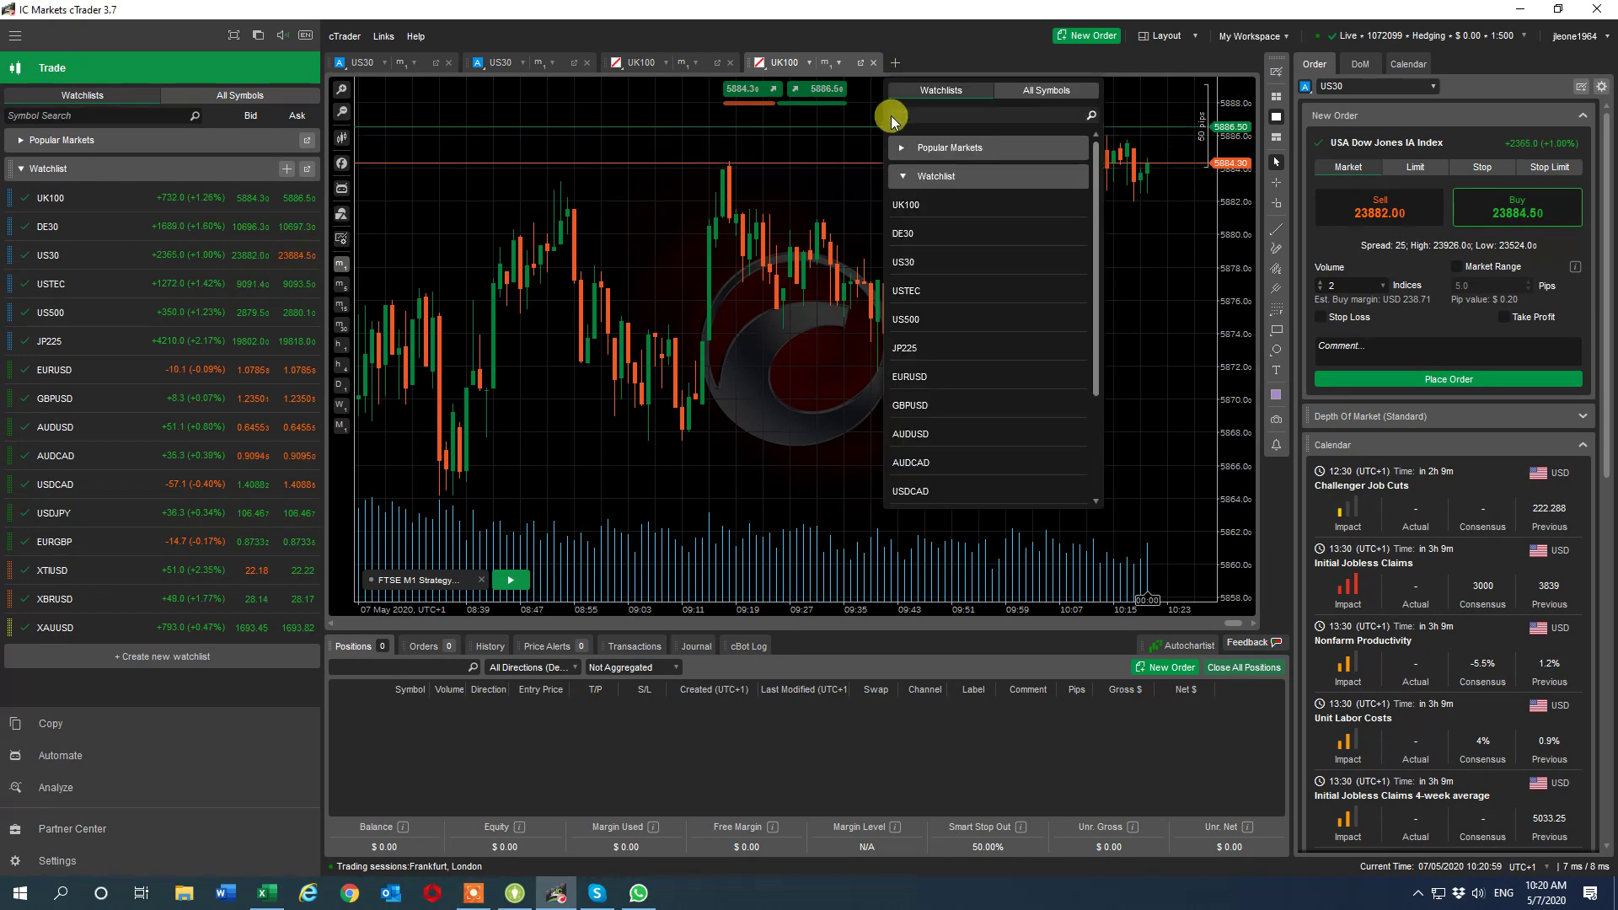
click(925, 207)
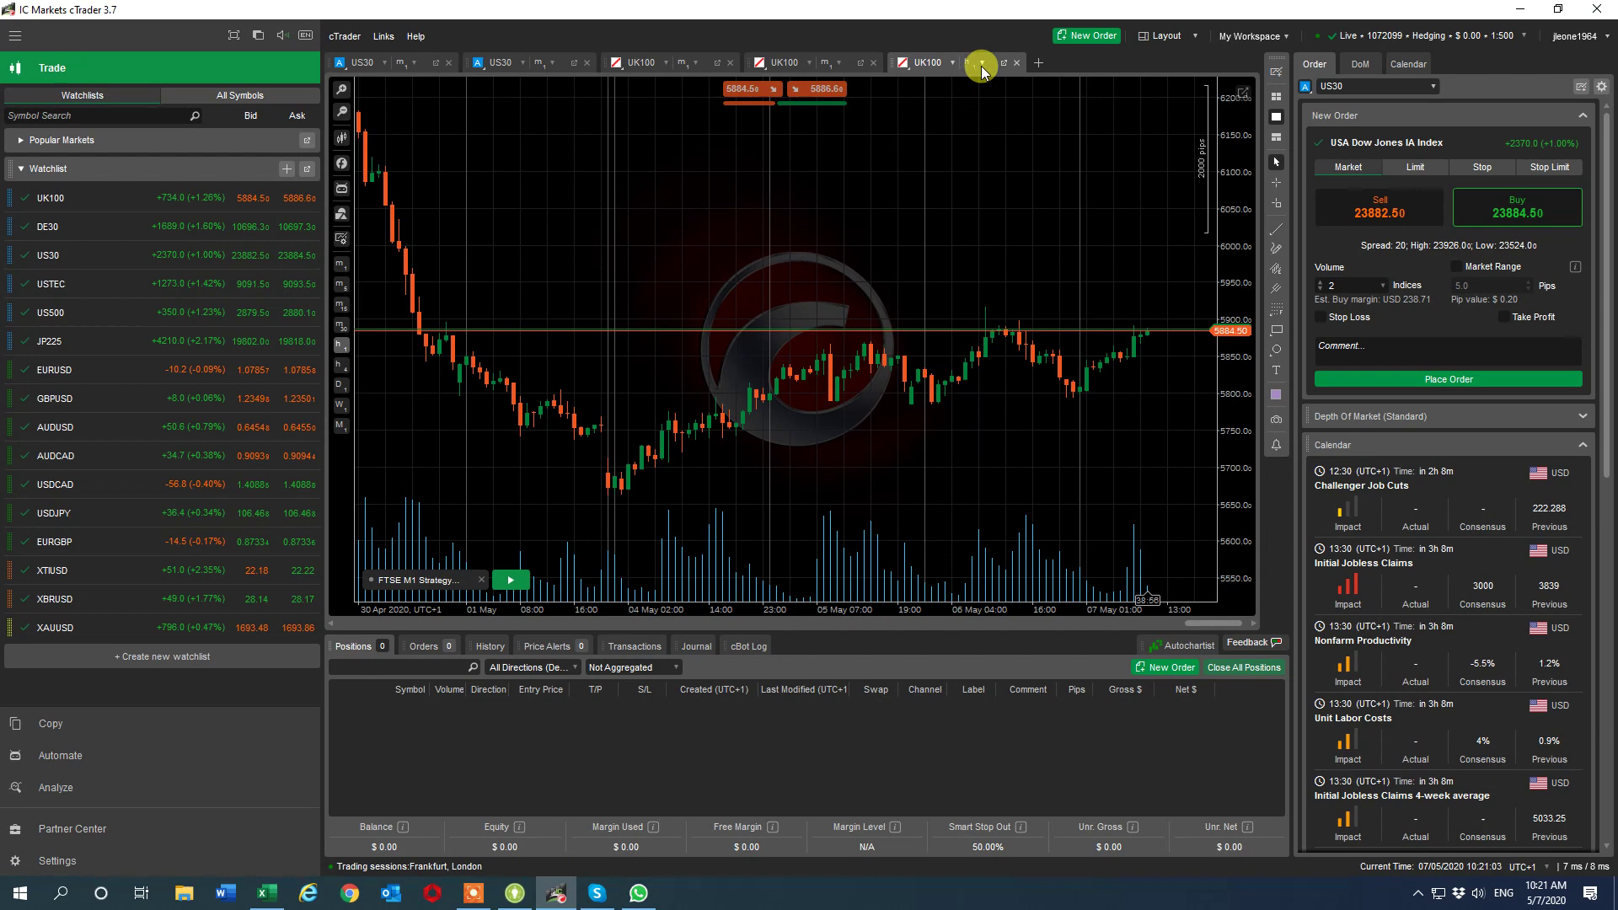
click(982, 68)
click(995, 109)
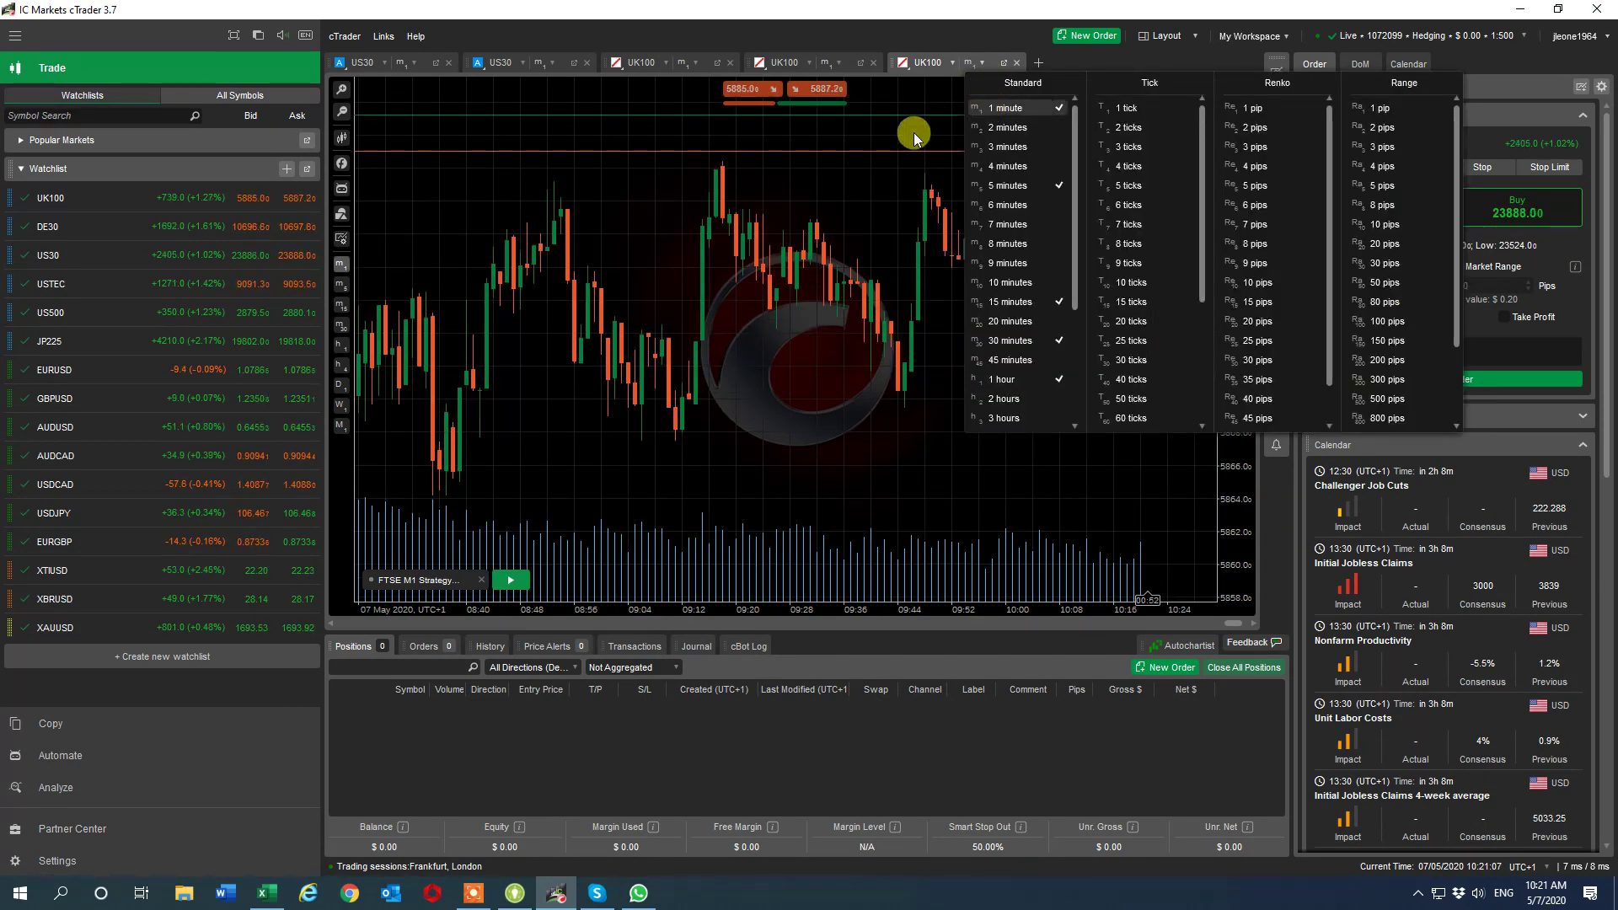
click(900, 152)
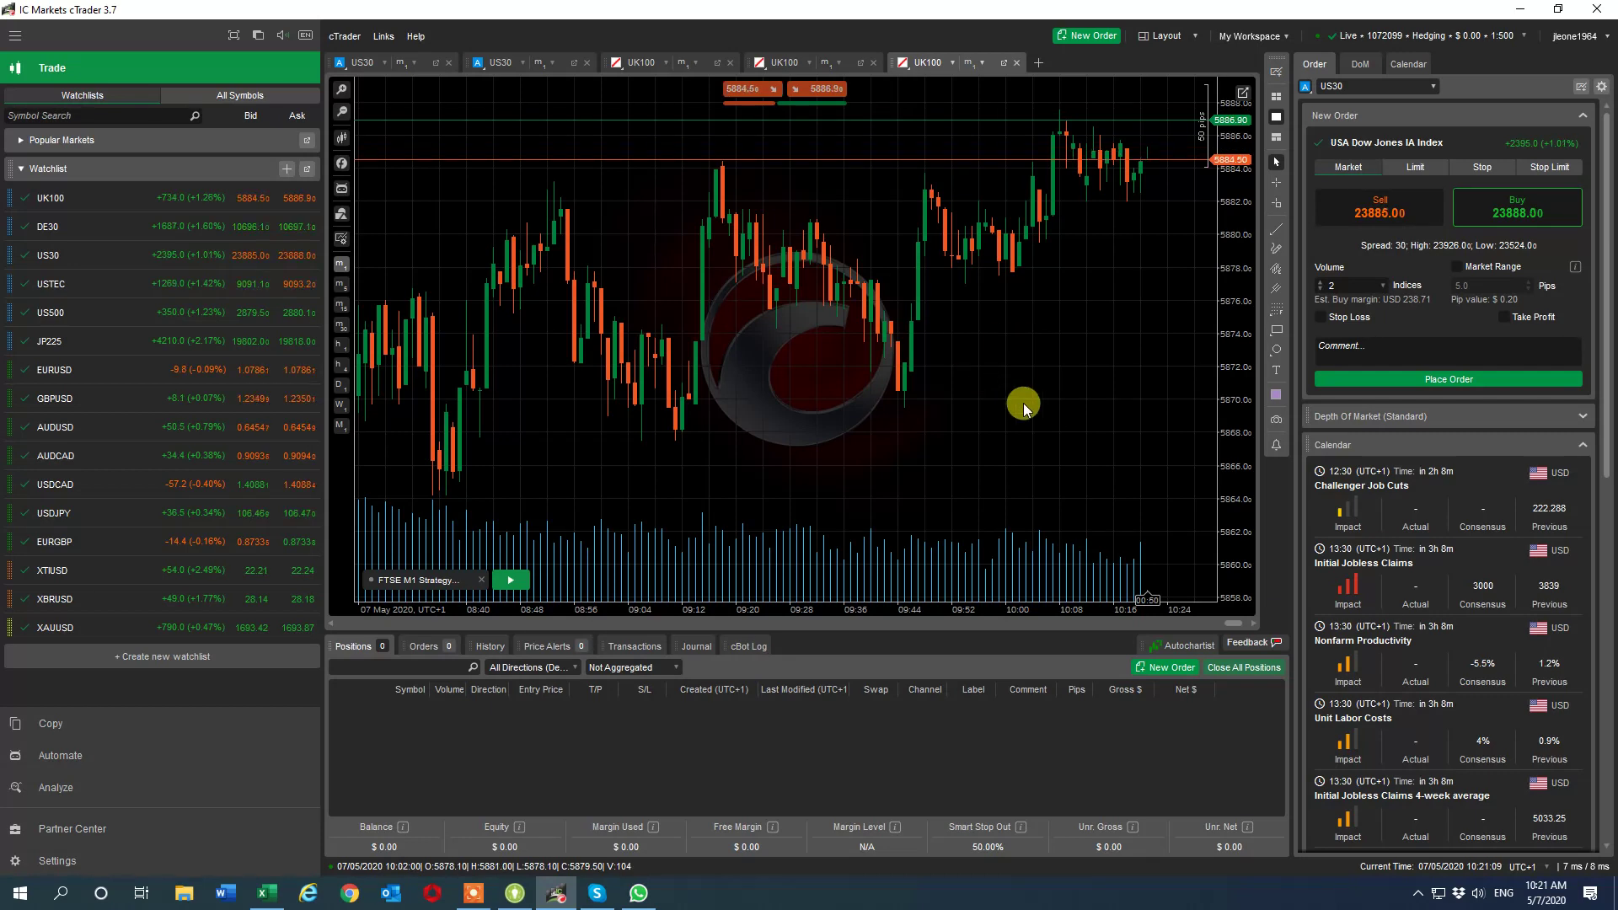
Bring up the UK100 chart's options menu, then dismiss it
right_click(975, 405)
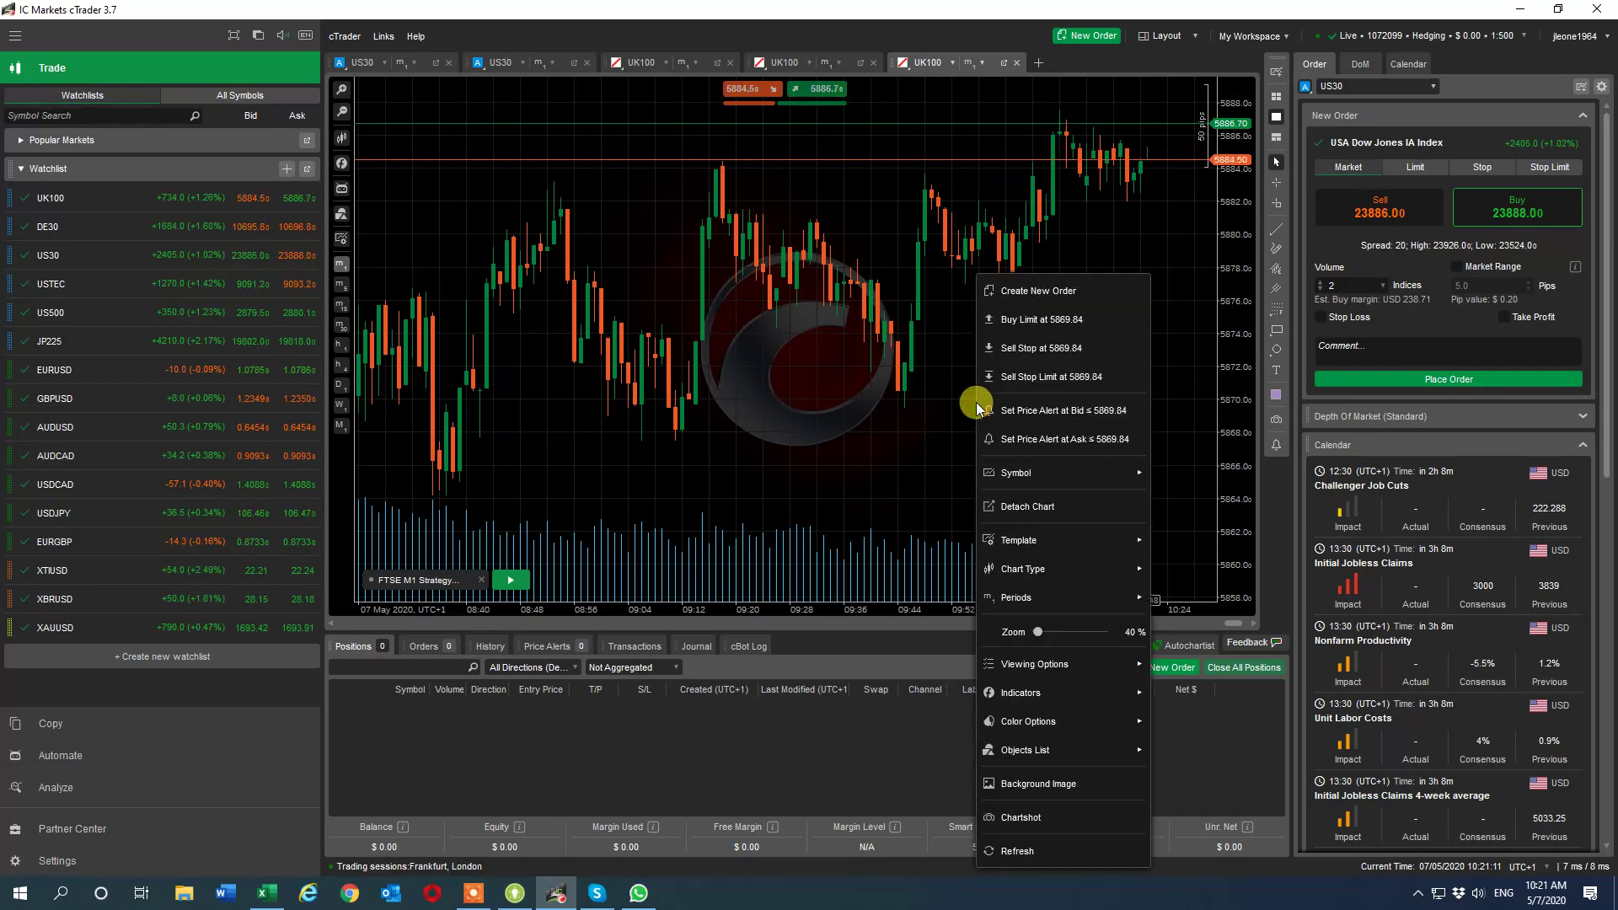
mouse_move(1014, 543)
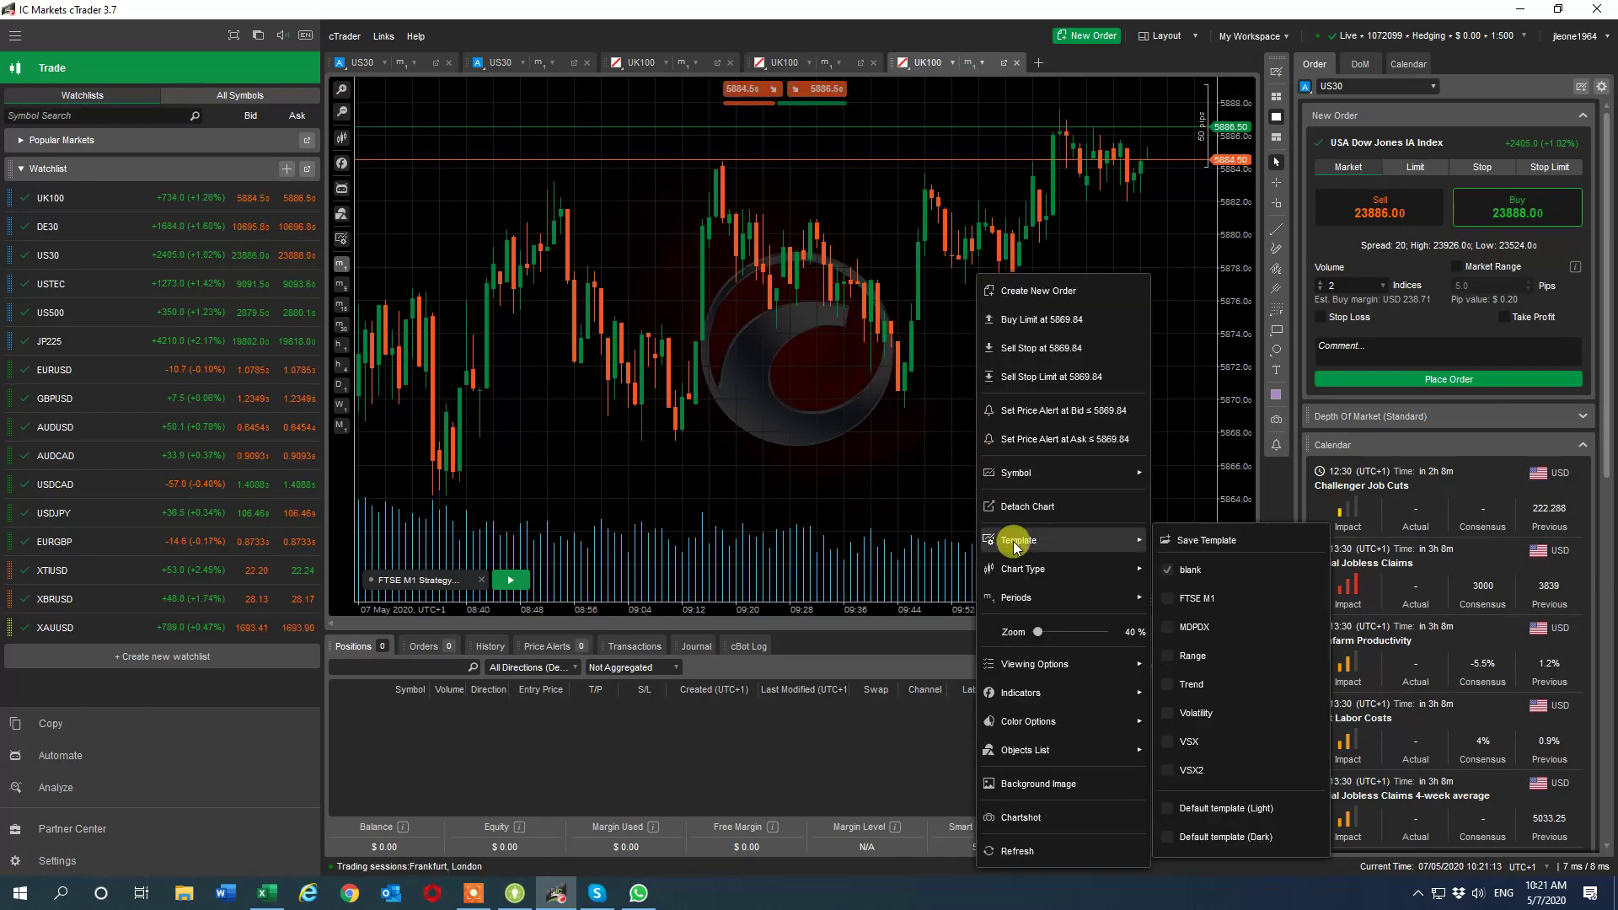
click(1163, 489)
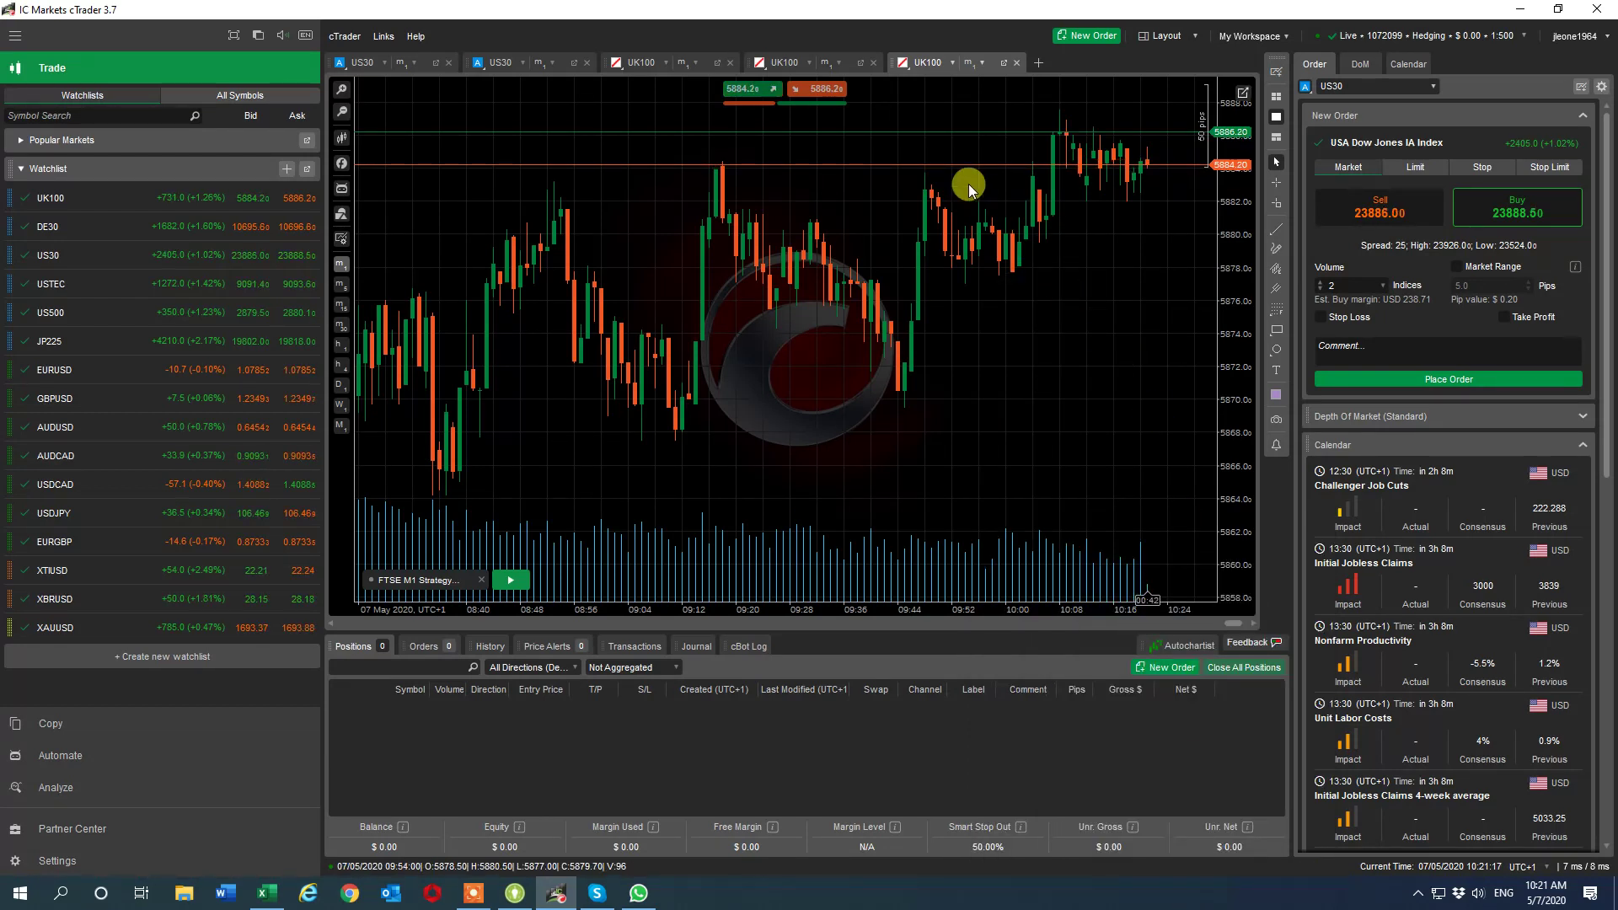
Detach the UK100 chart into a multi-chart window, enlarge it and move it right
click(1004, 65)
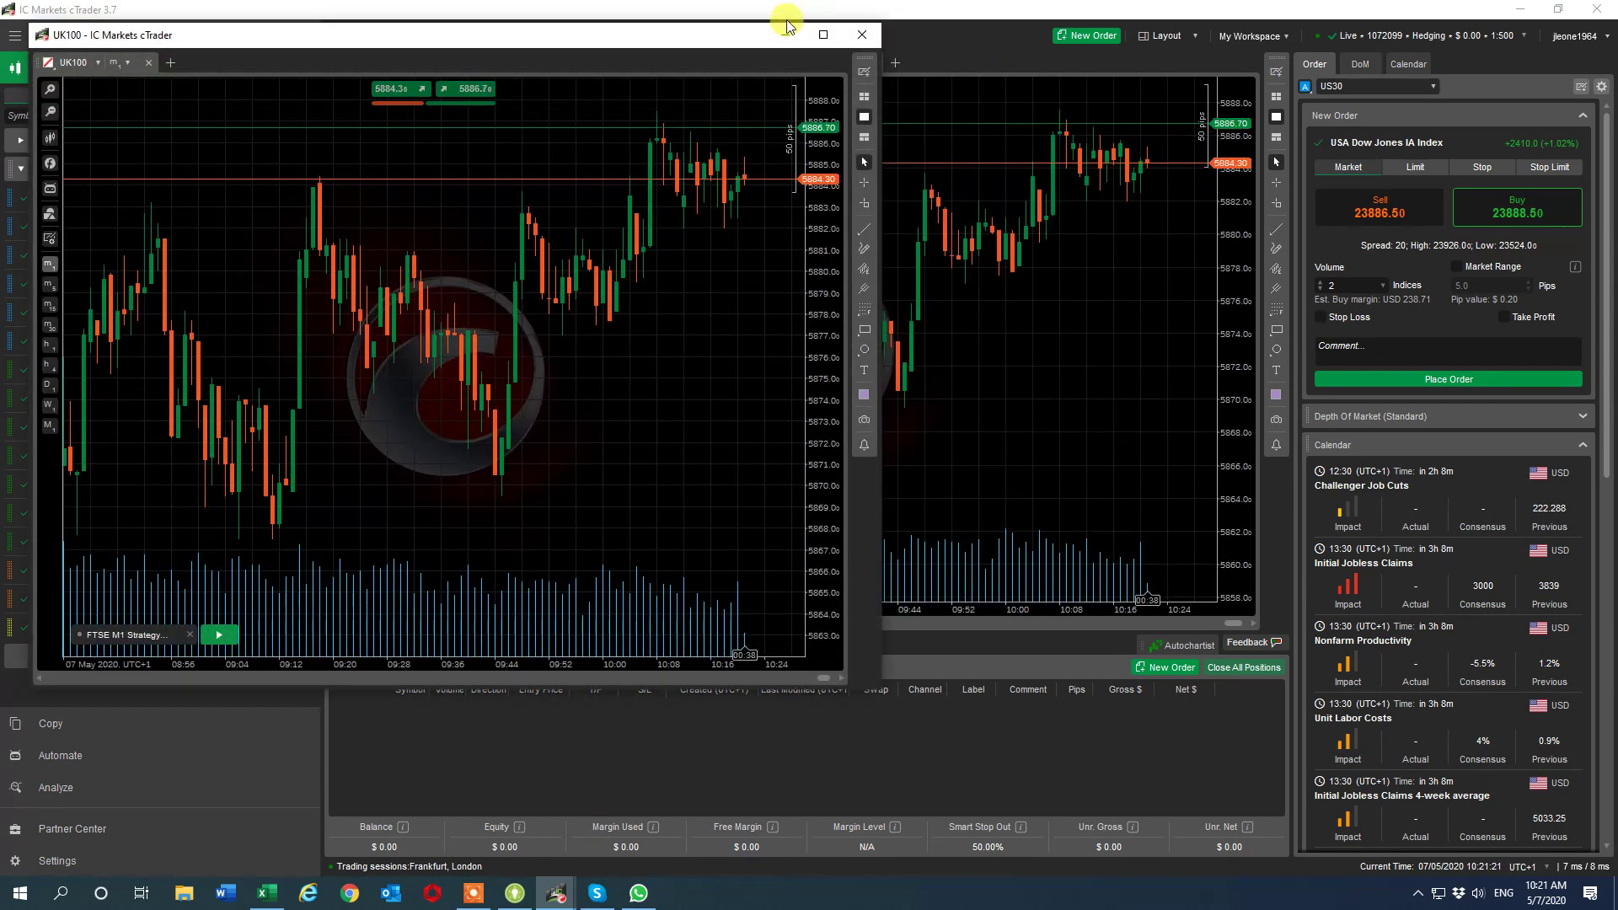
click(865, 98)
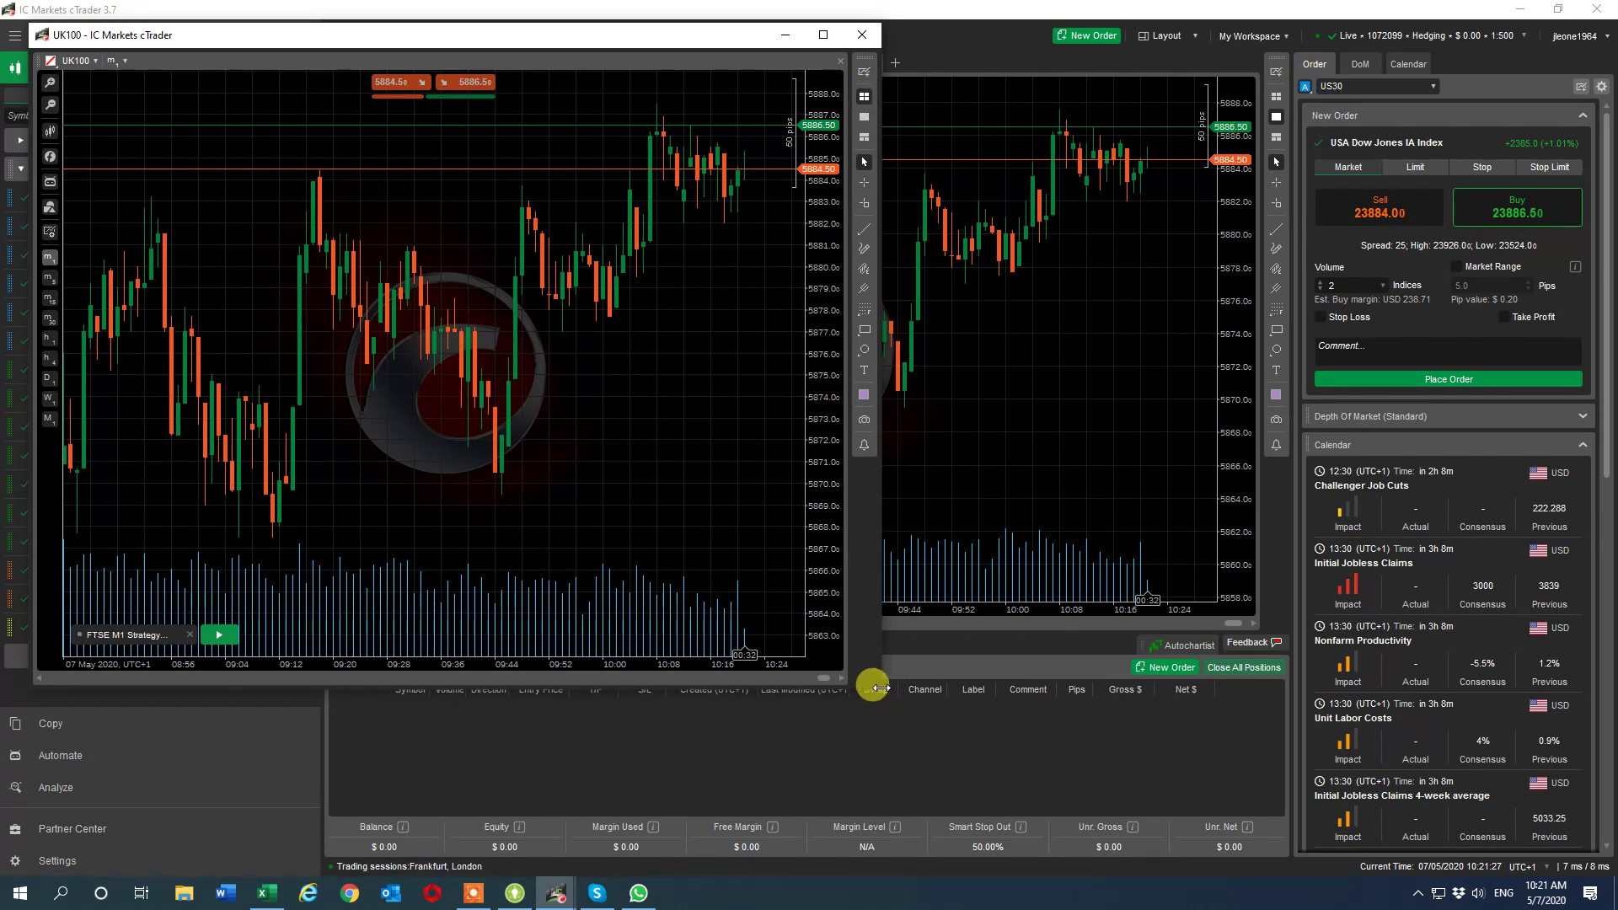
drag(879, 690, 1209, 791)
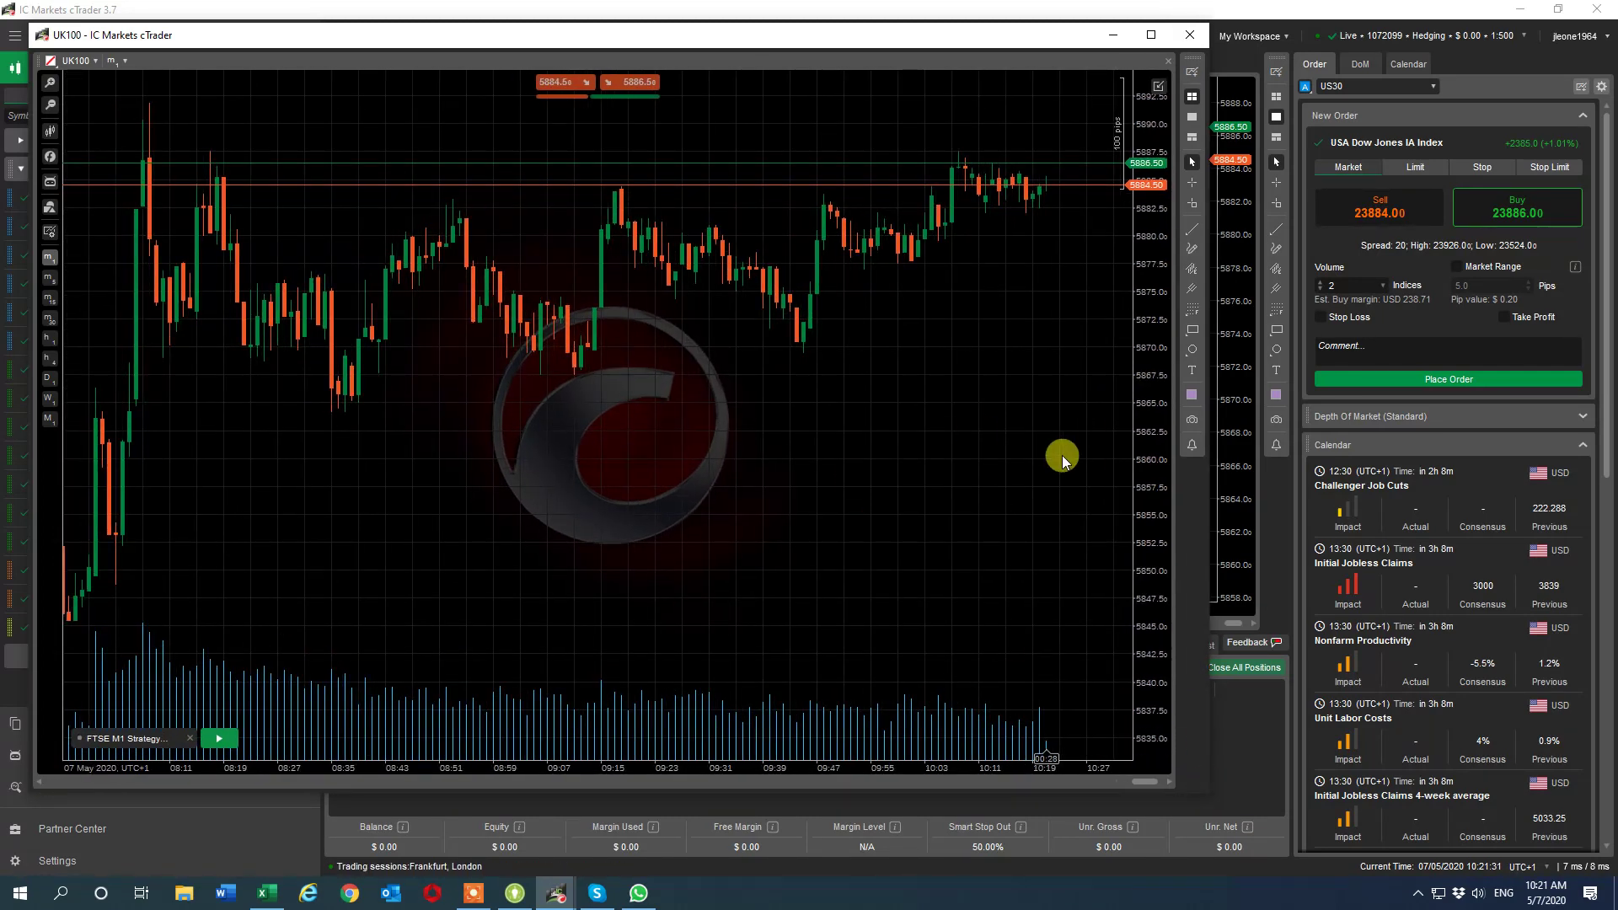
drag(787, 35, 951, 60)
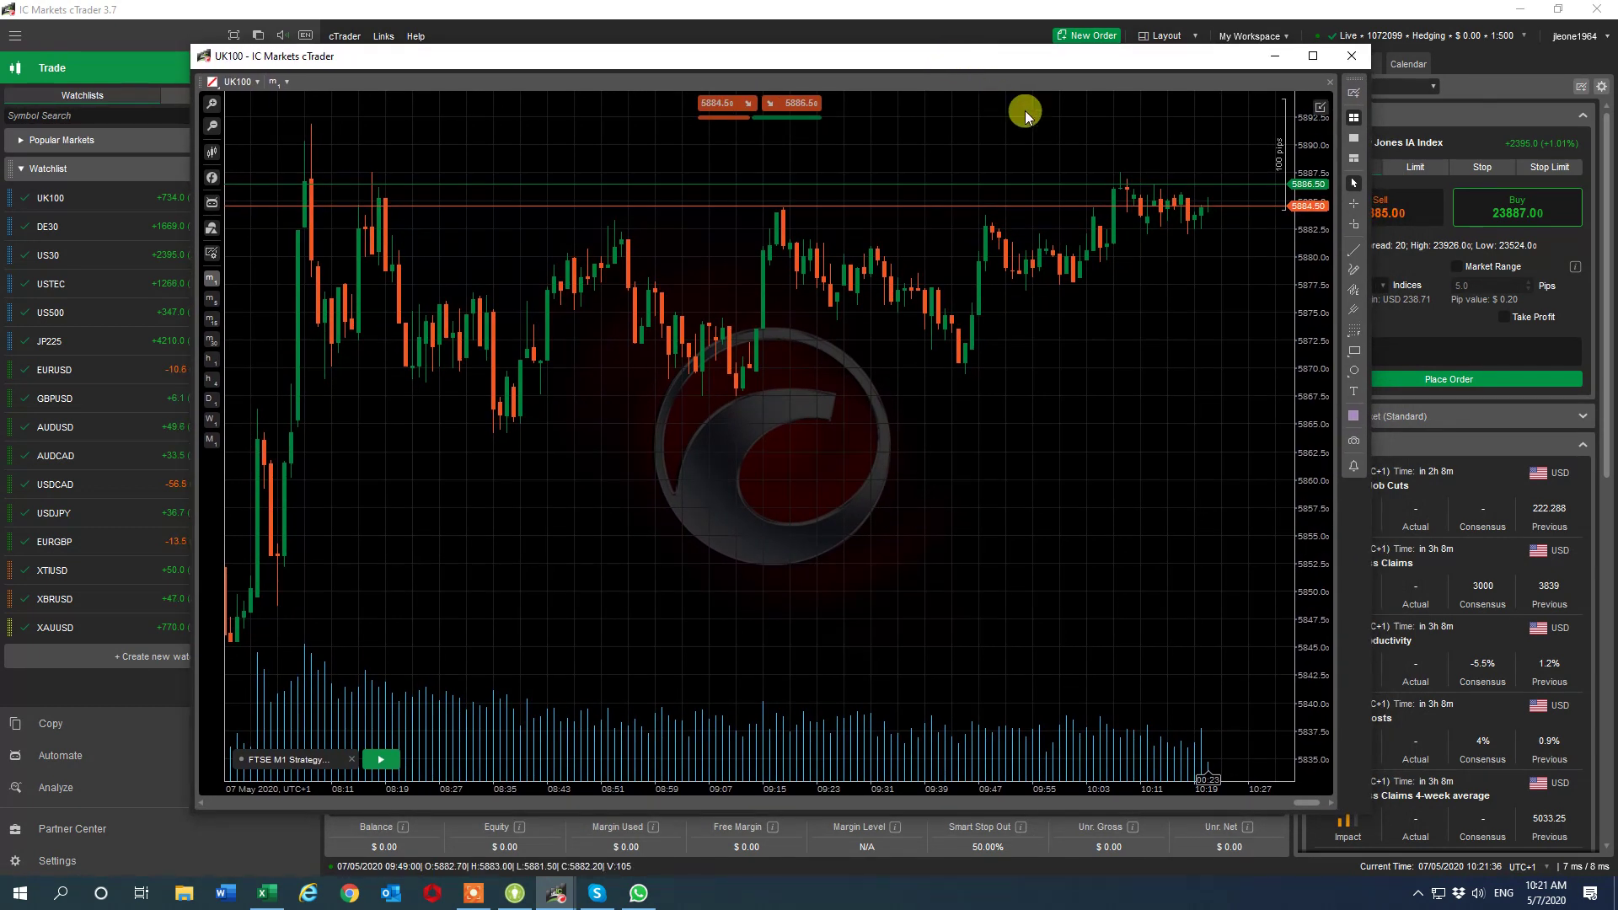
Add DE30, US30, EURUSD and GBPUSD charts to the detached window's grid
click(1353, 95)
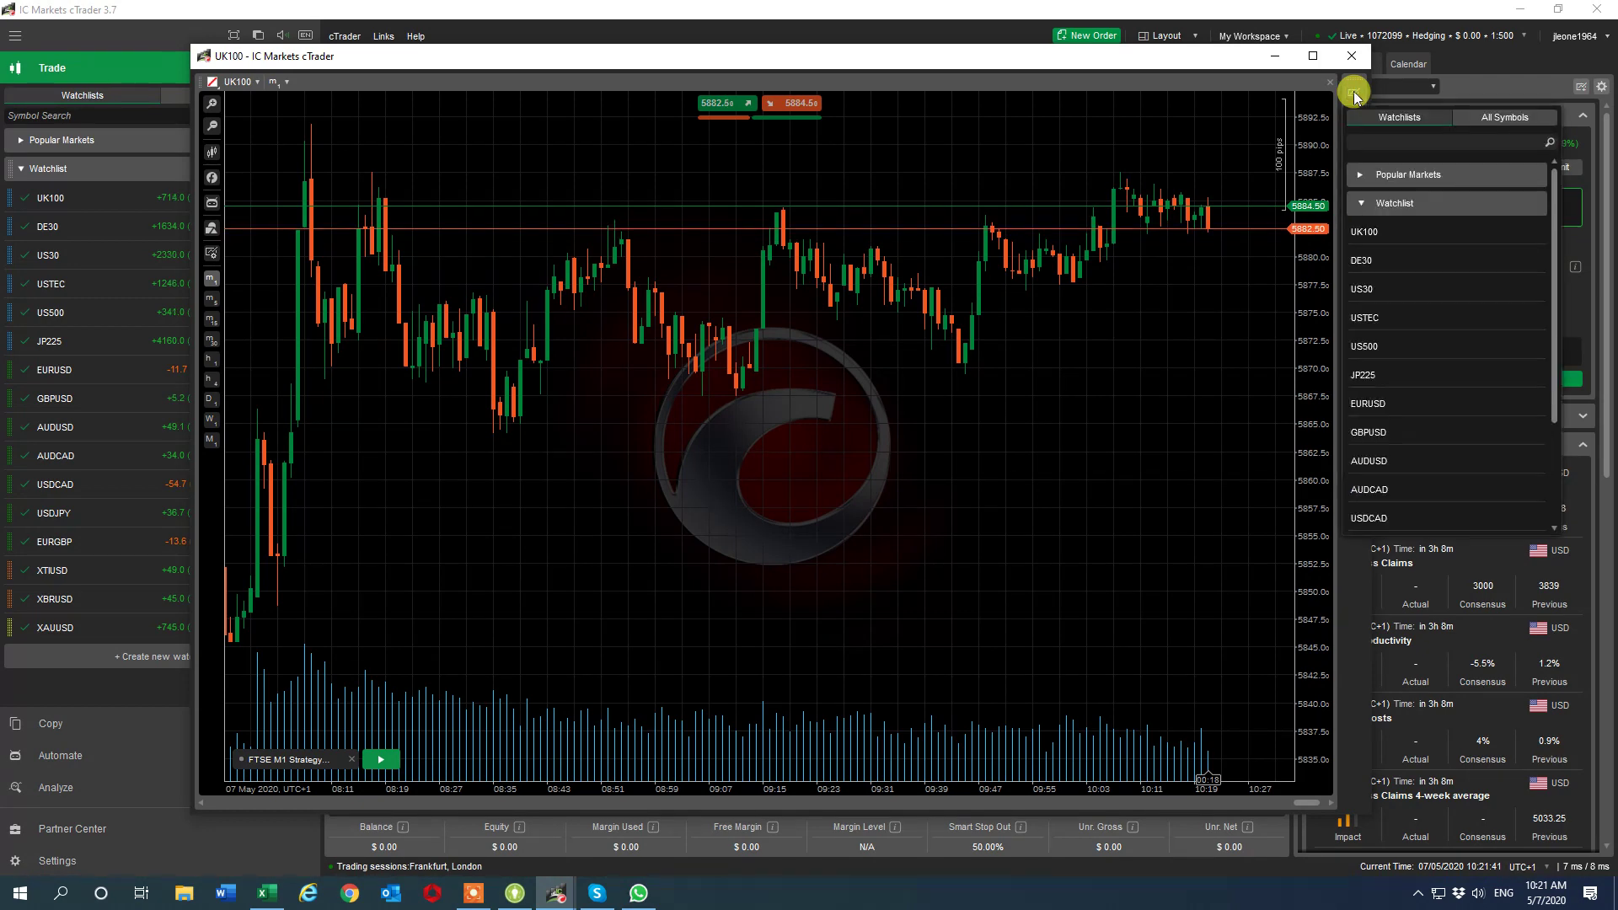
click(1365, 260)
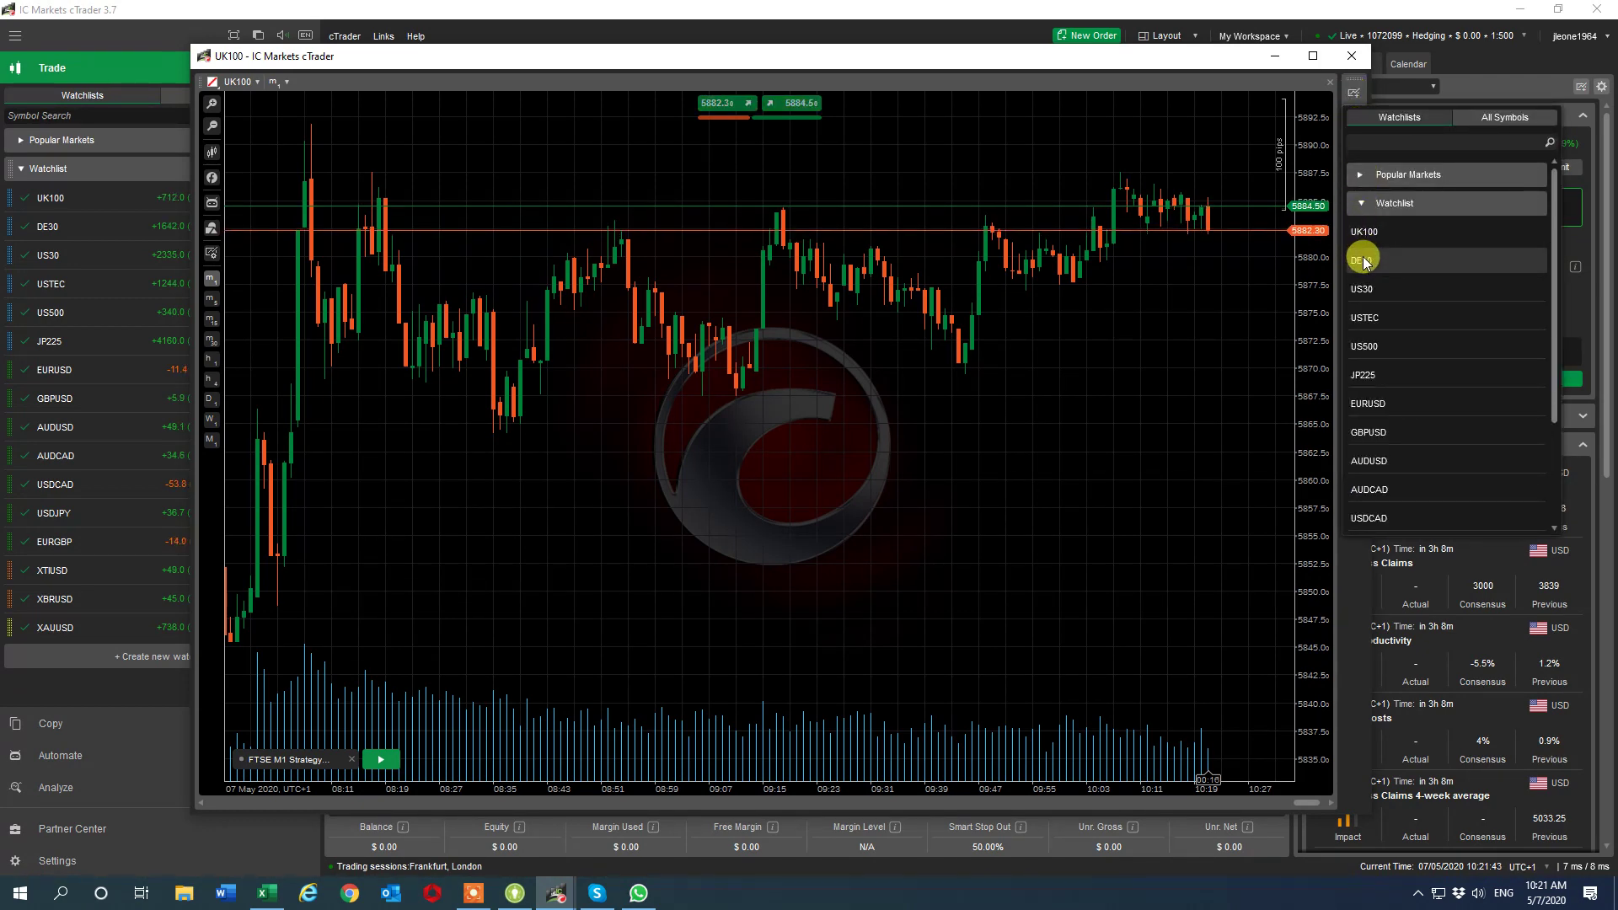
click(1353, 94)
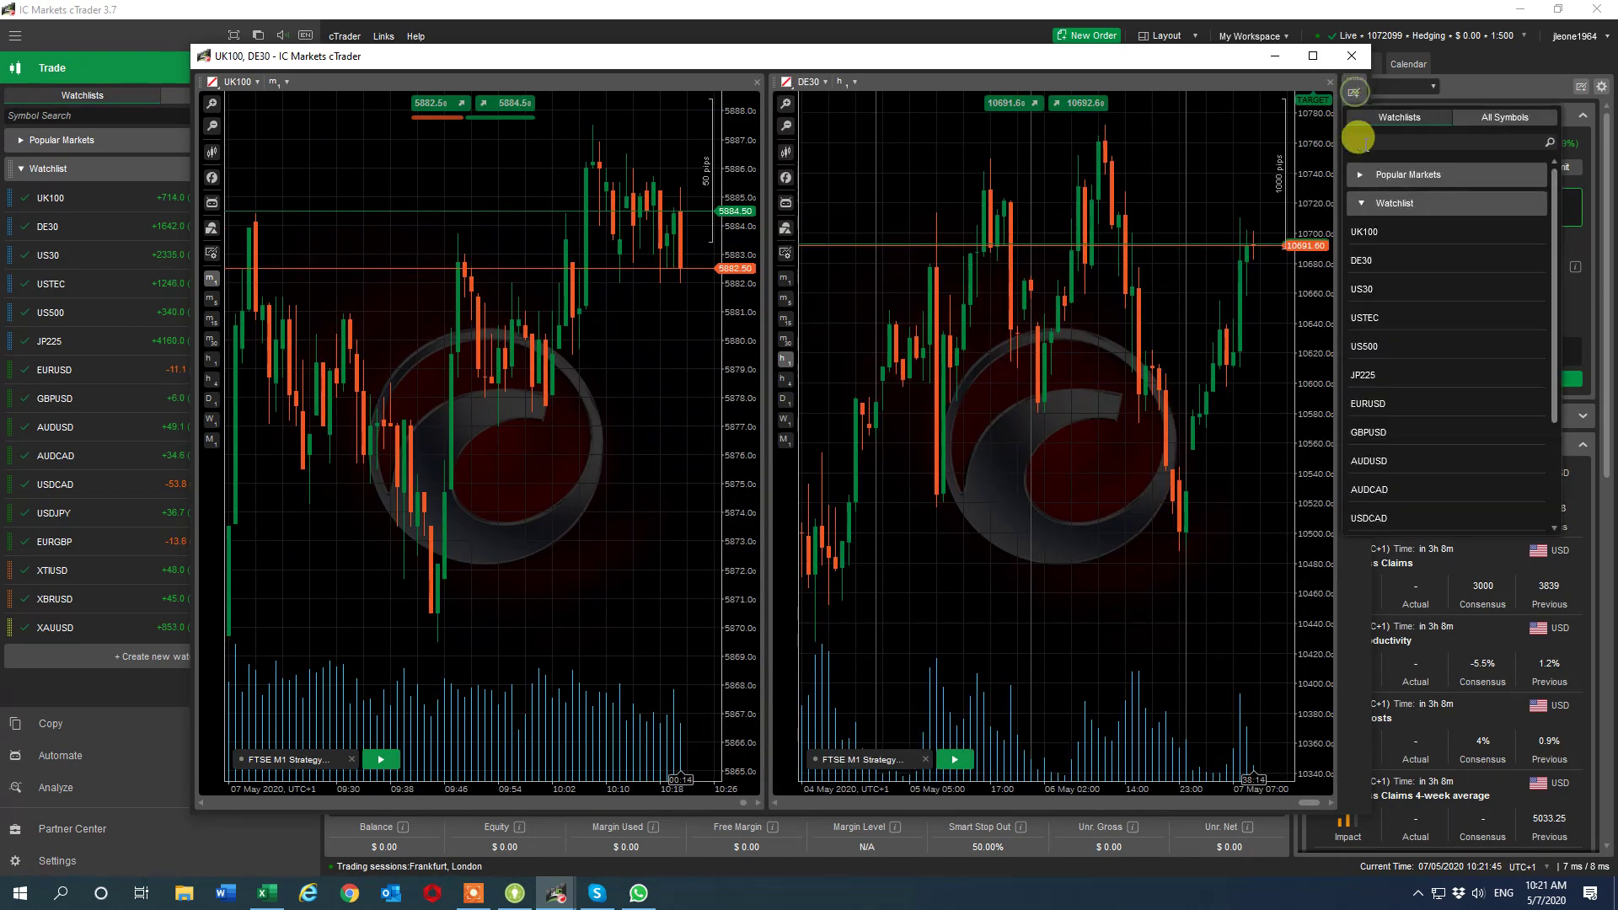
click(1370, 289)
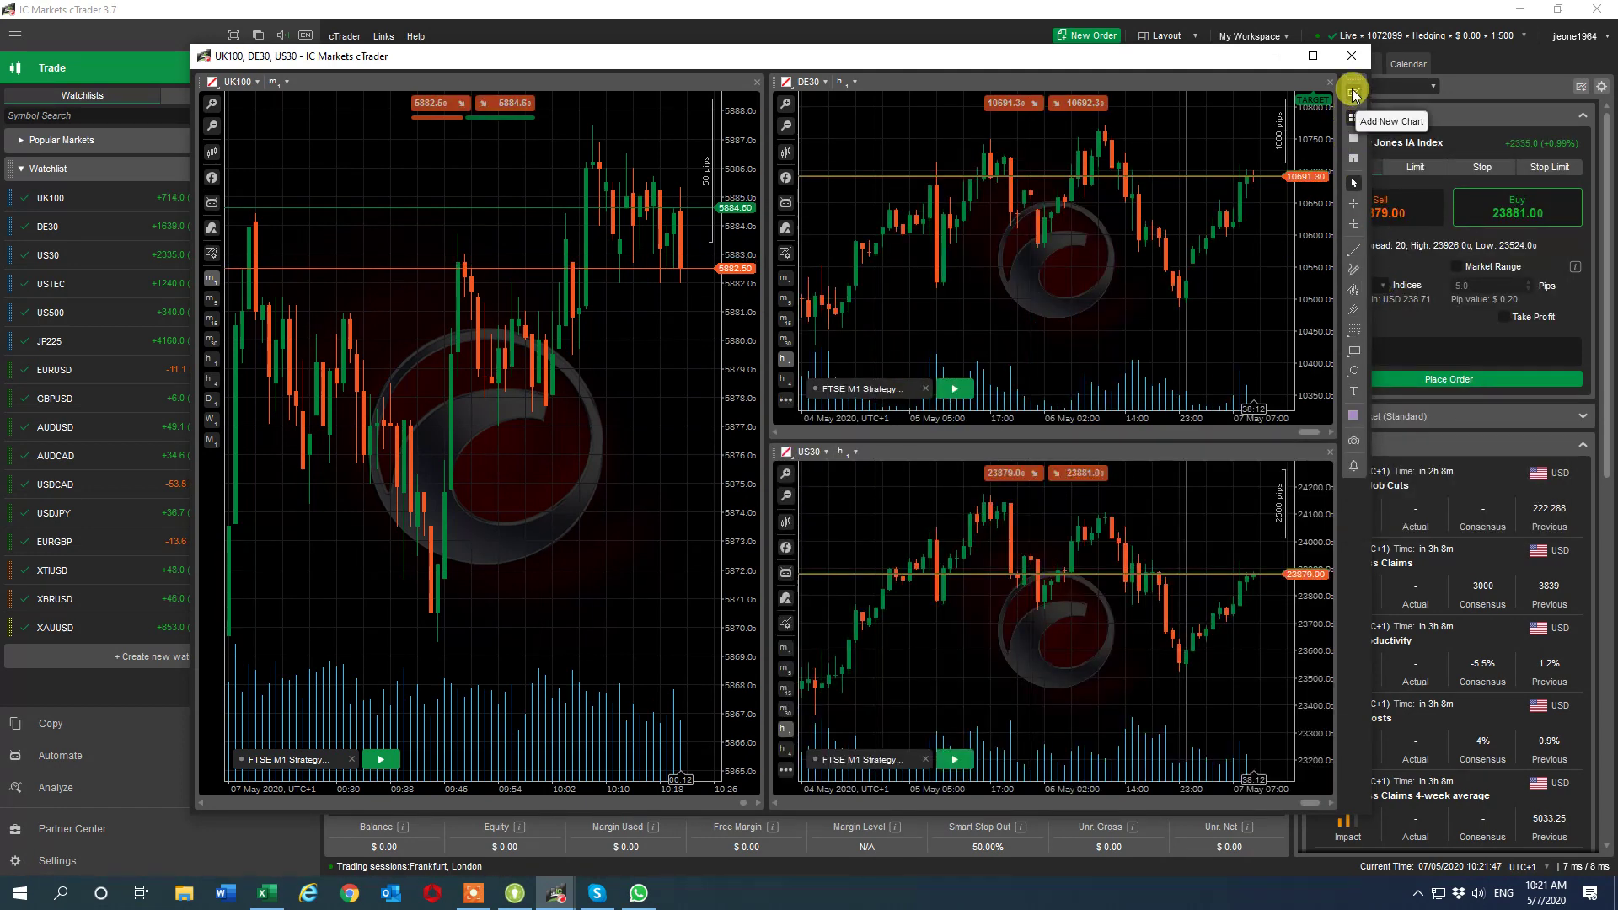
click(1354, 91)
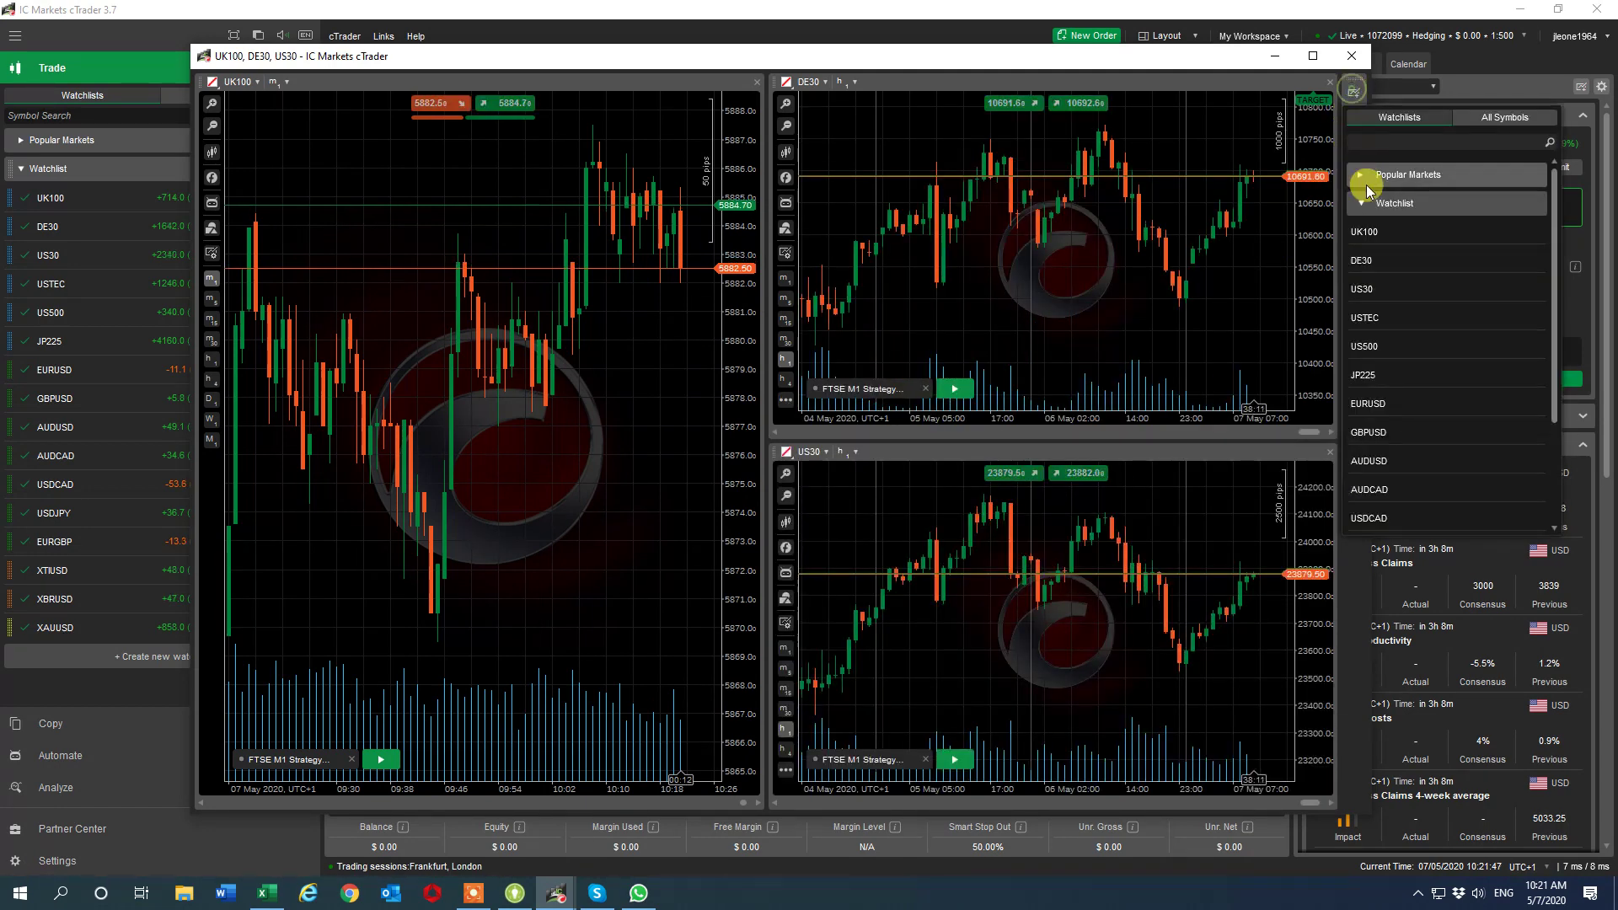
click(1383, 412)
click(1354, 91)
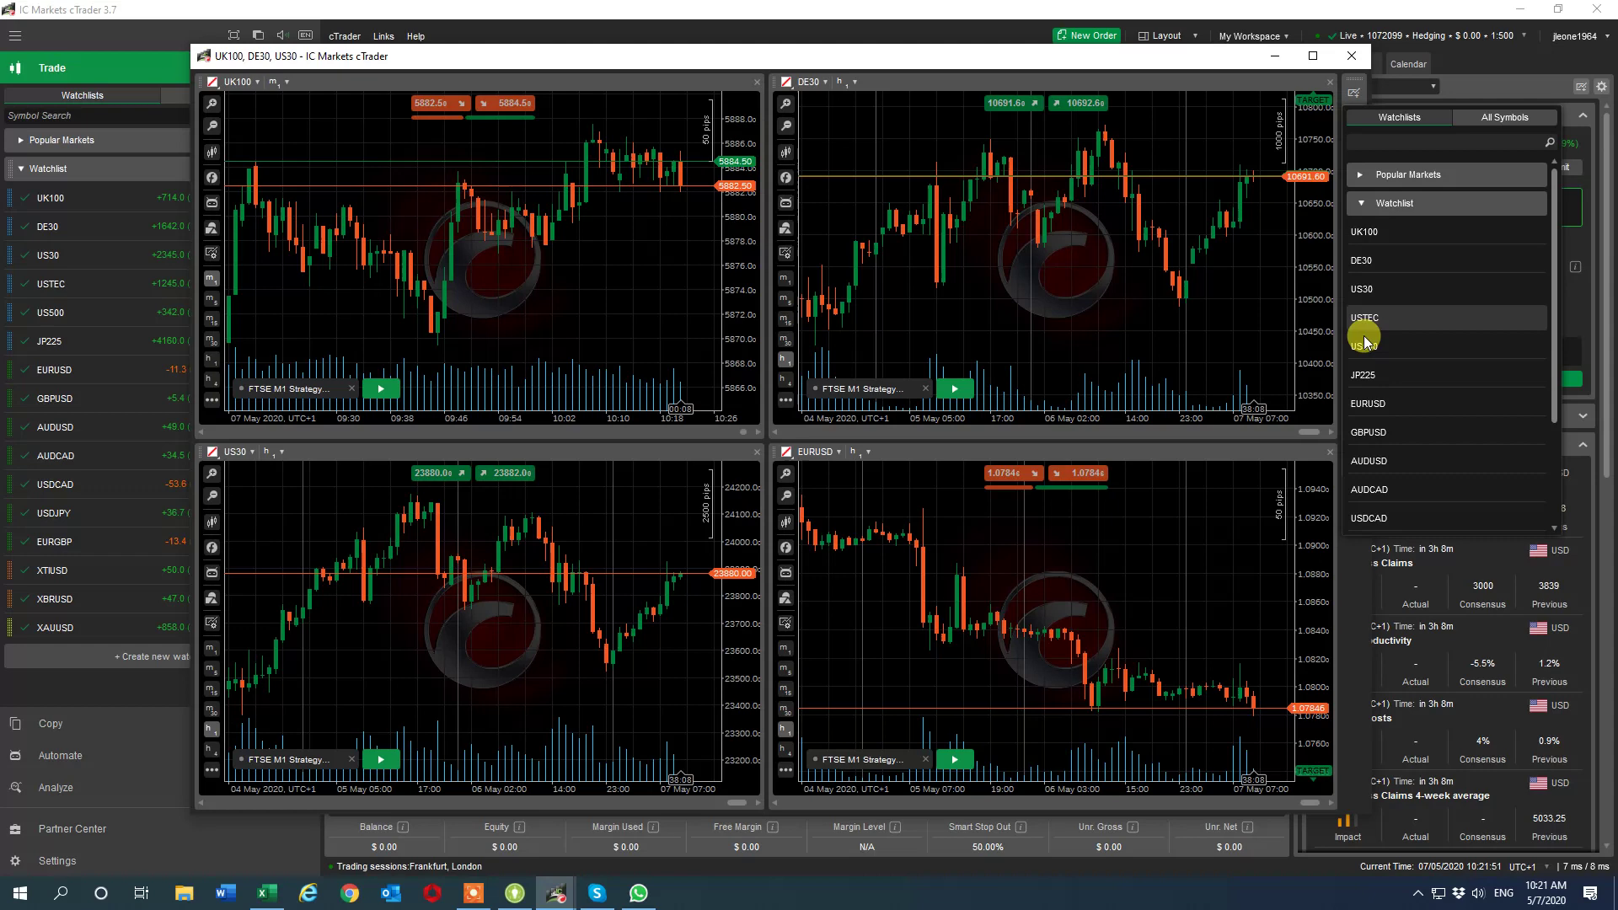
click(1382, 430)
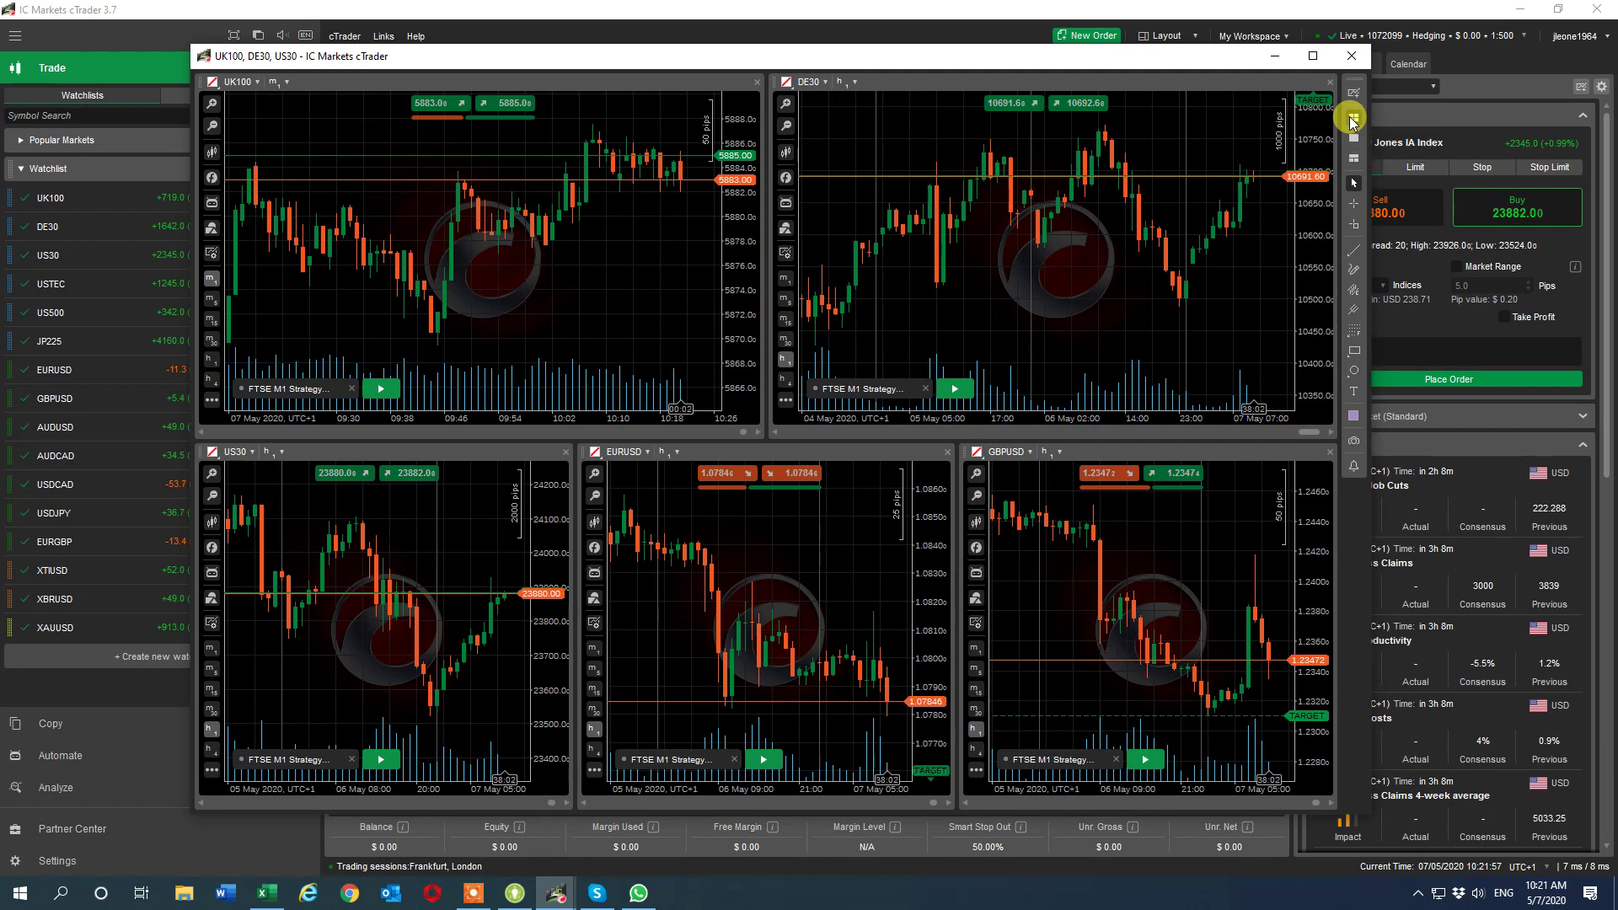
Add AUDUSD, USDCAD and USDJPY charts to the grid
click(1354, 91)
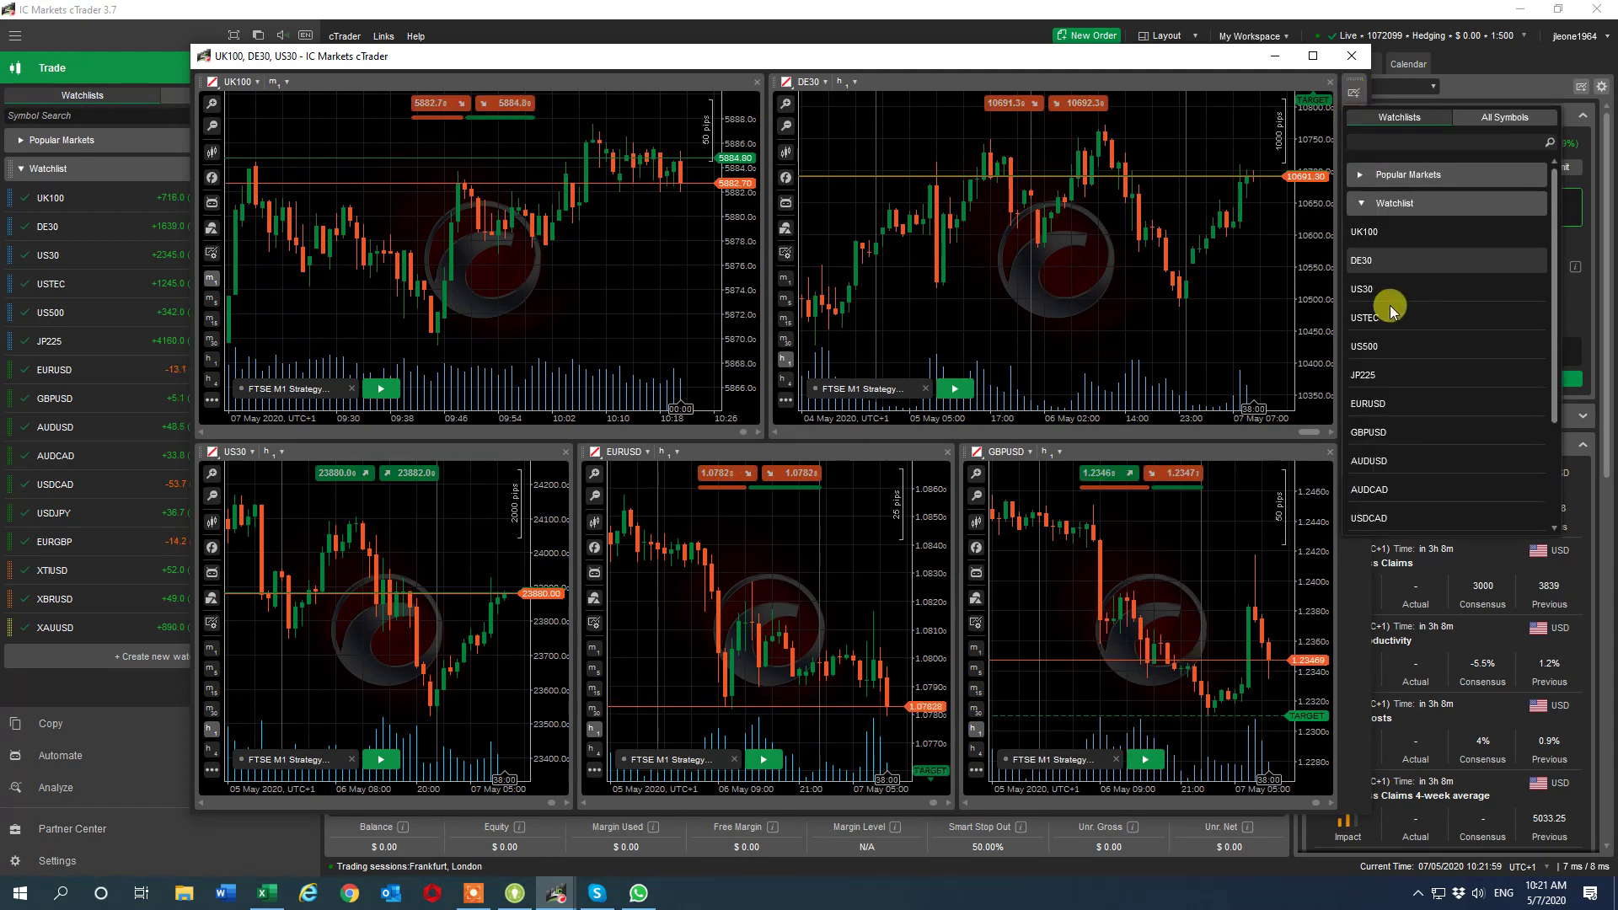
click(1386, 461)
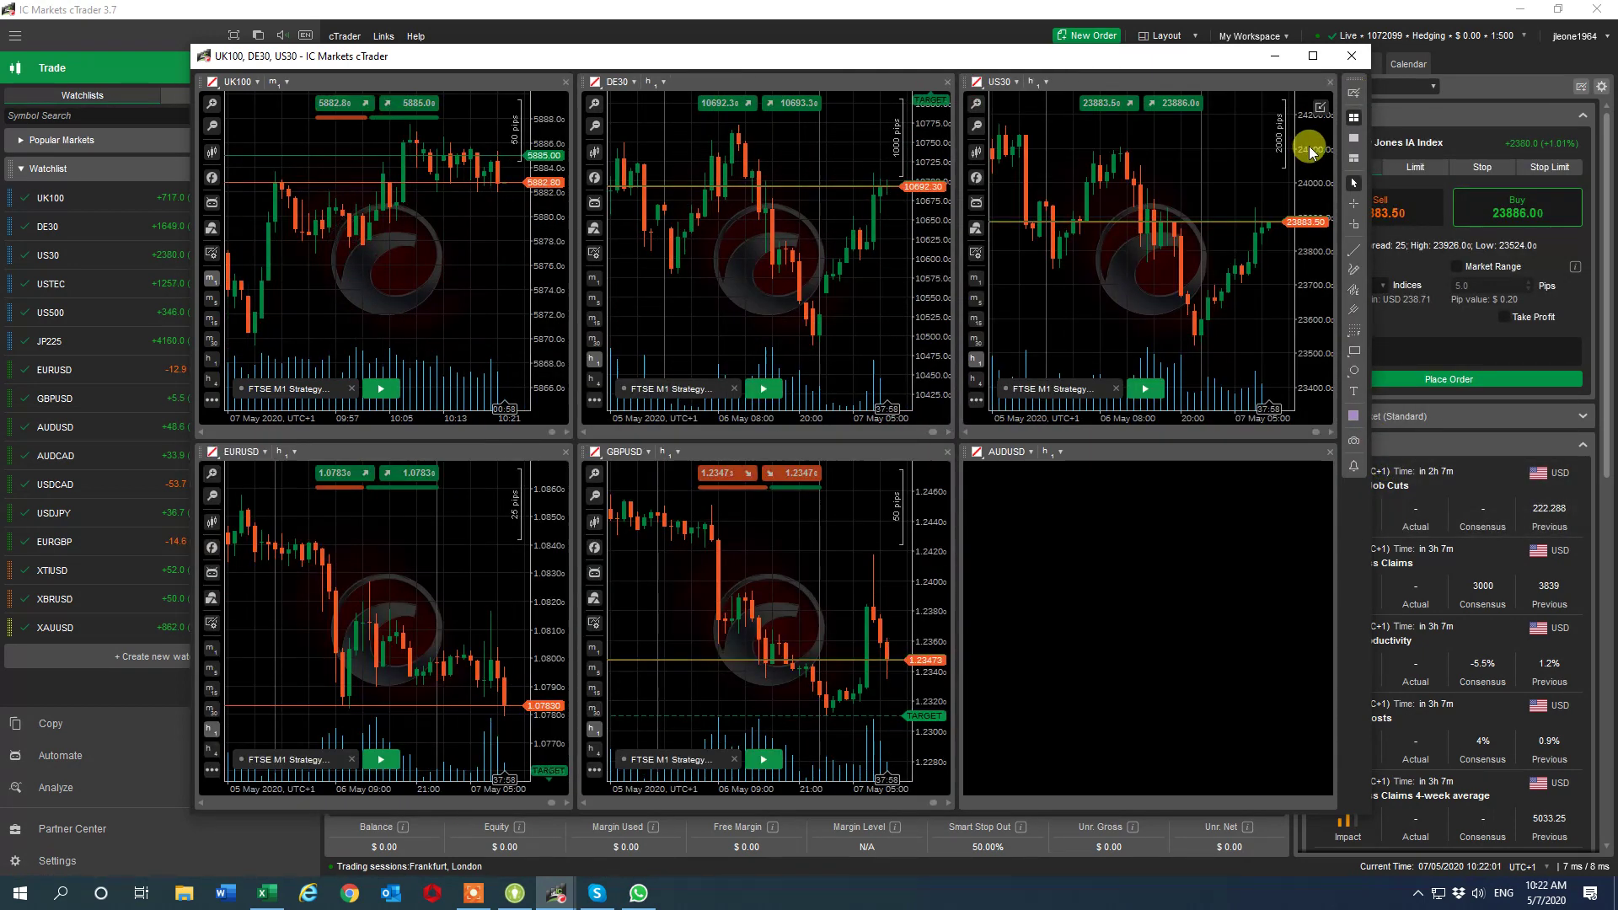
click(1354, 91)
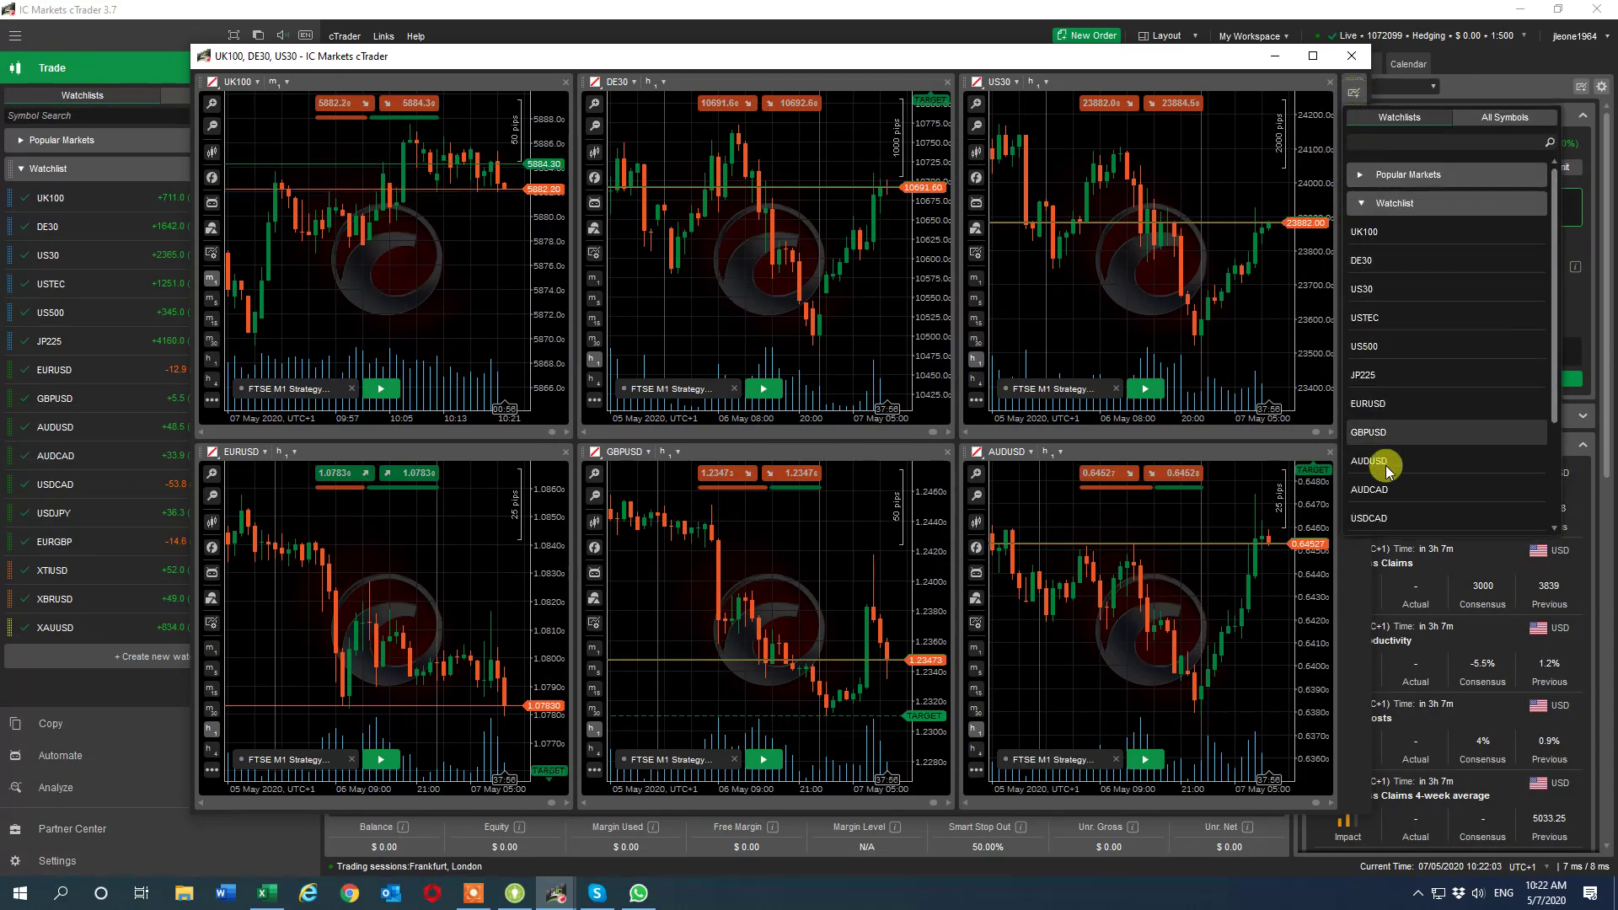
click(1373, 516)
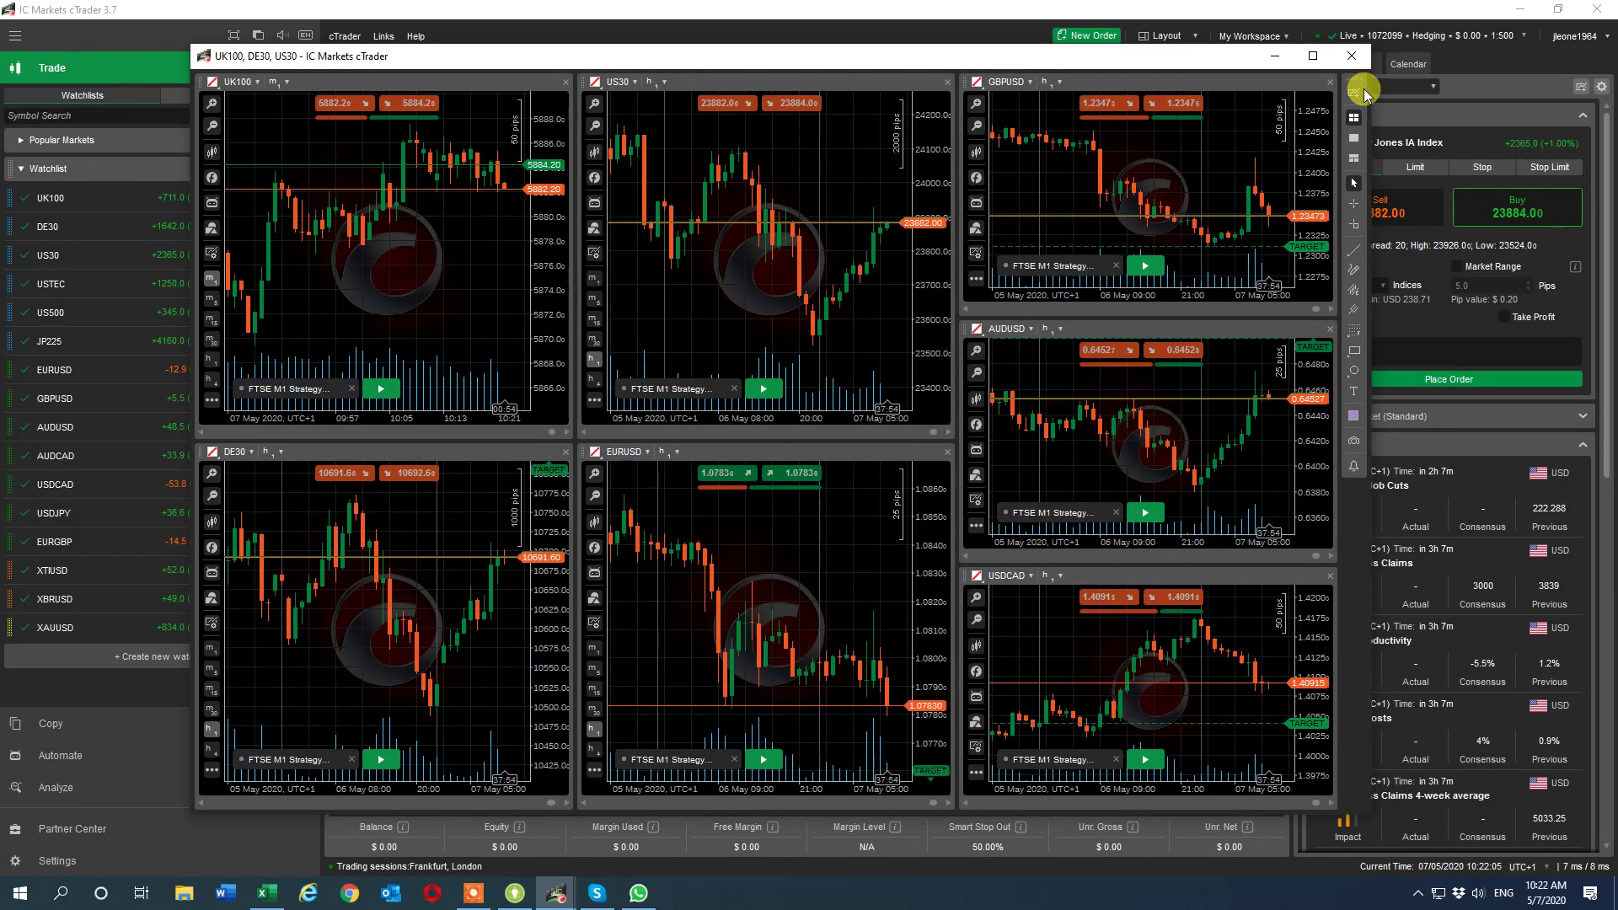
click(1354, 93)
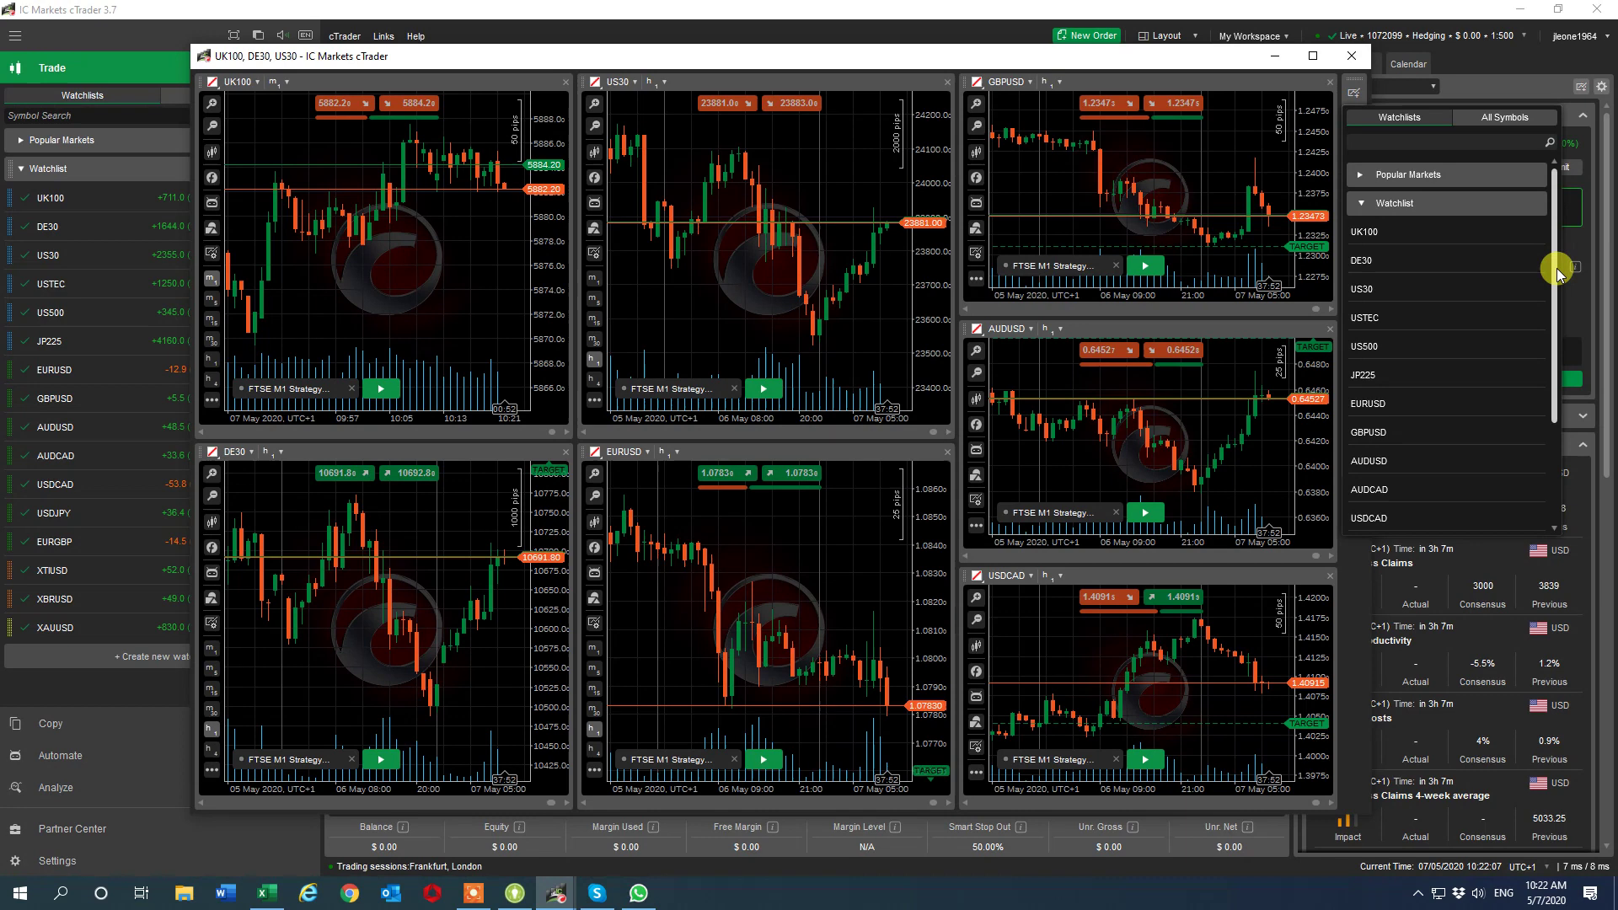
click(1433, 514)
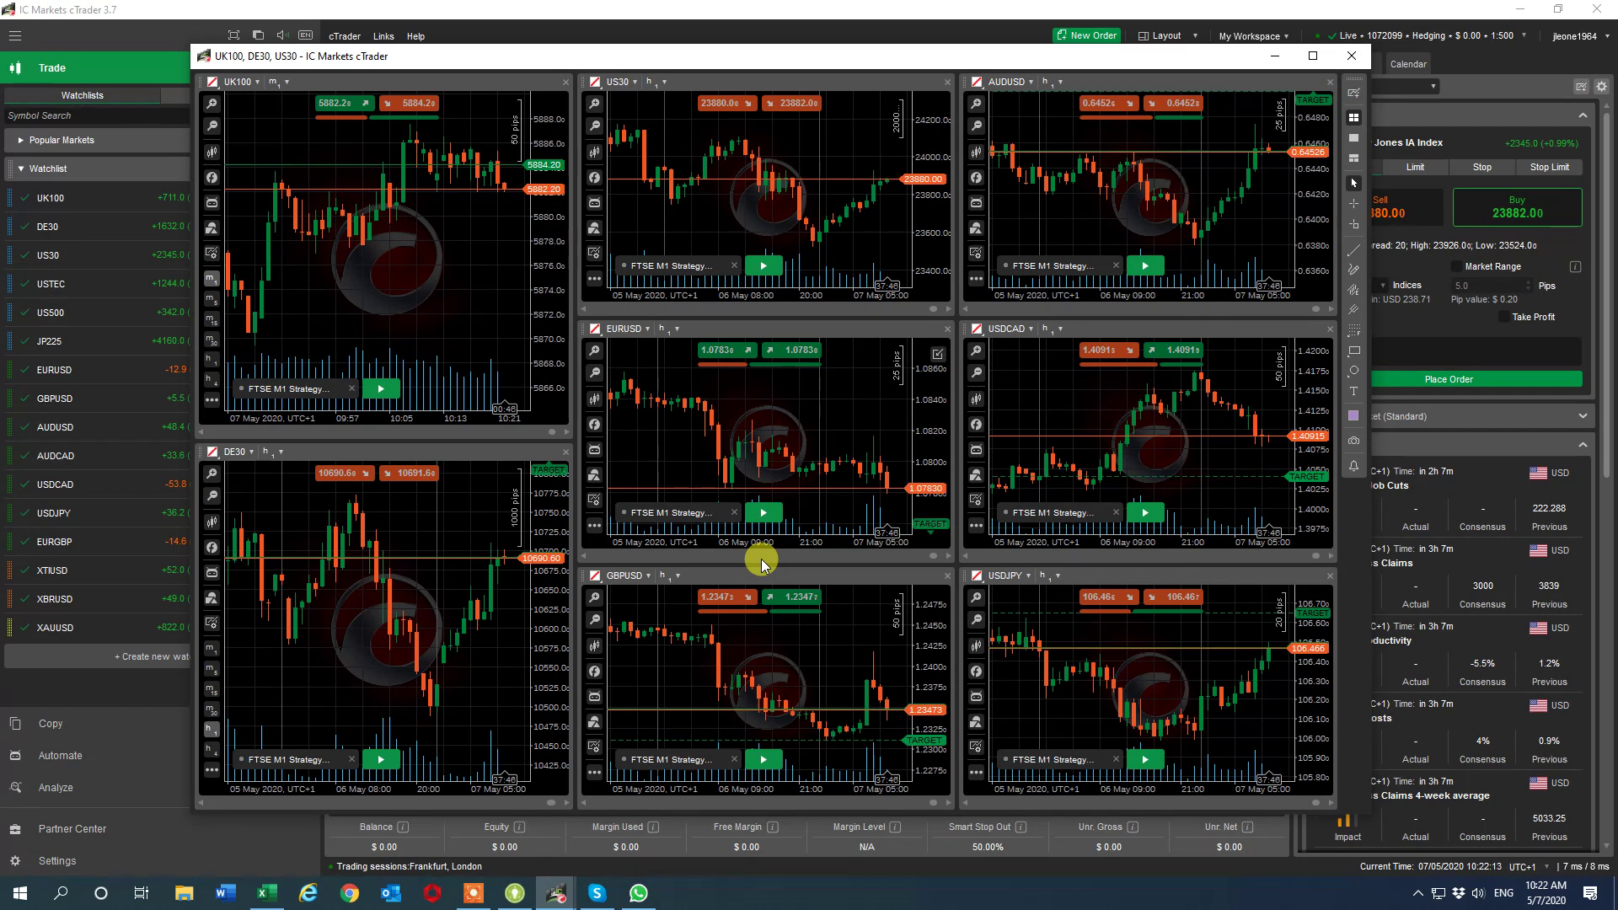
Check the DE30 timeframe choices and switch the EURUSD chart to 1 minute
click(279, 455)
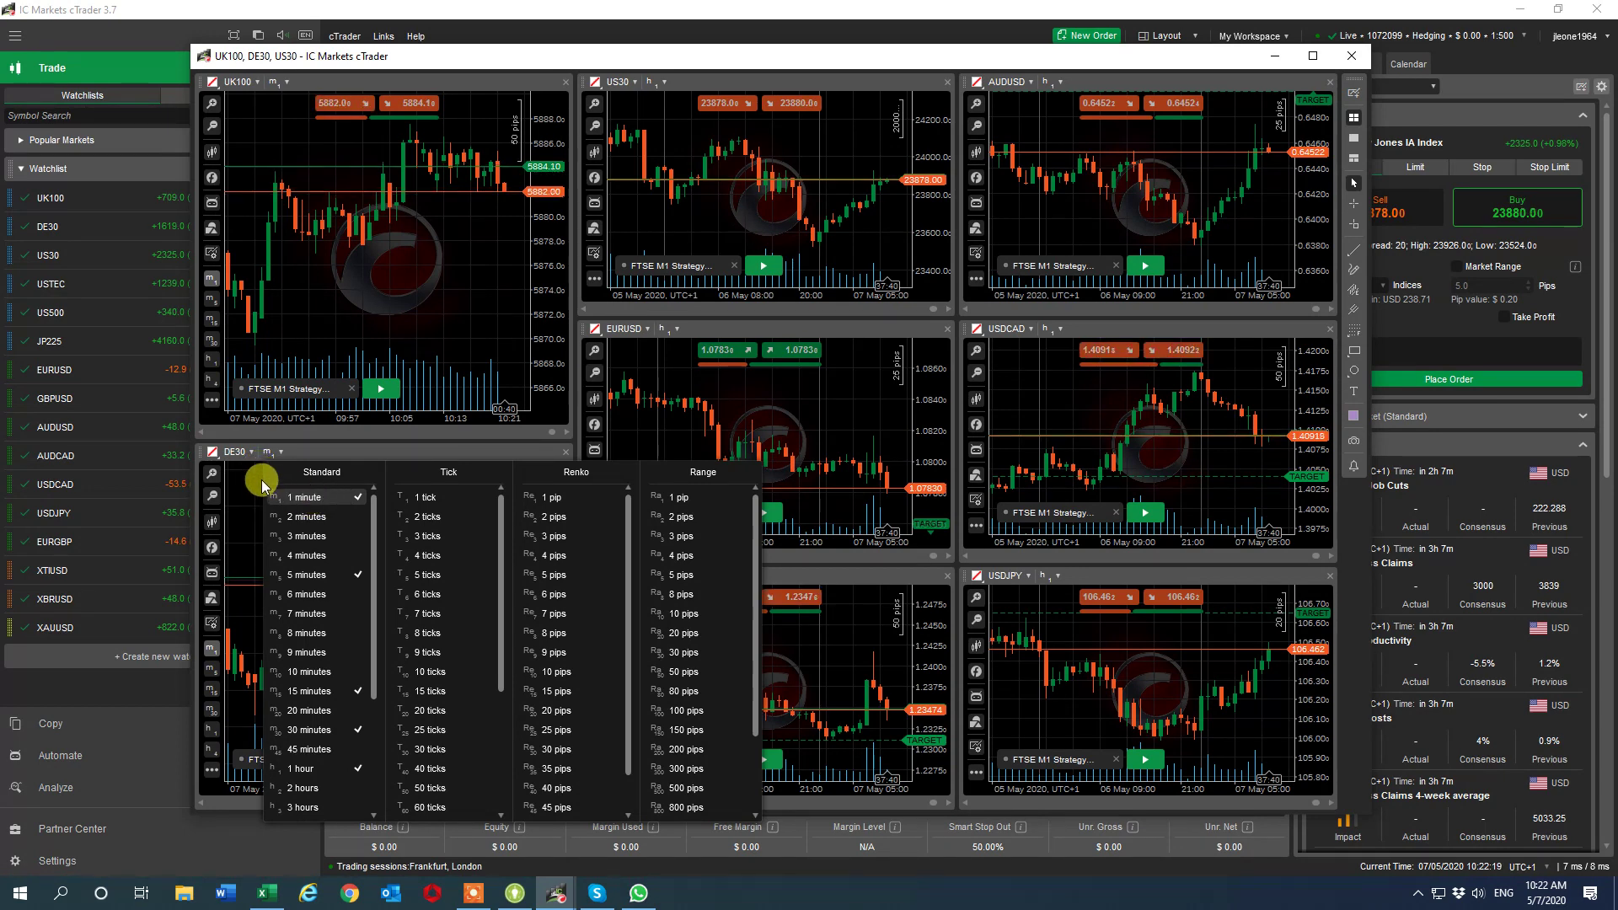
click(681, 329)
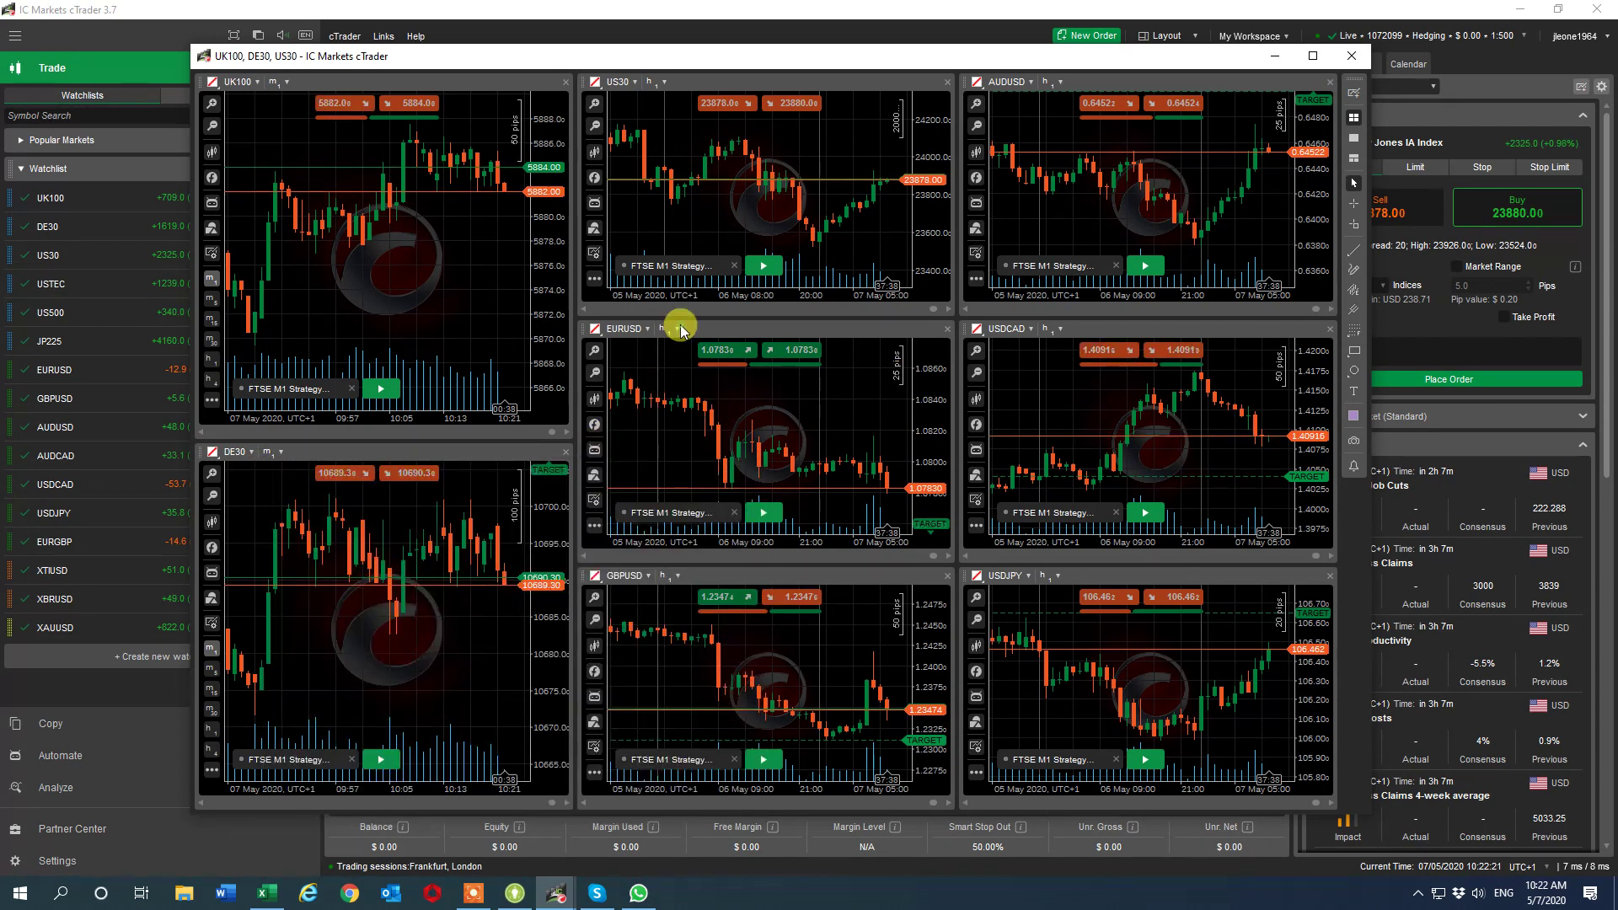
click(675, 329)
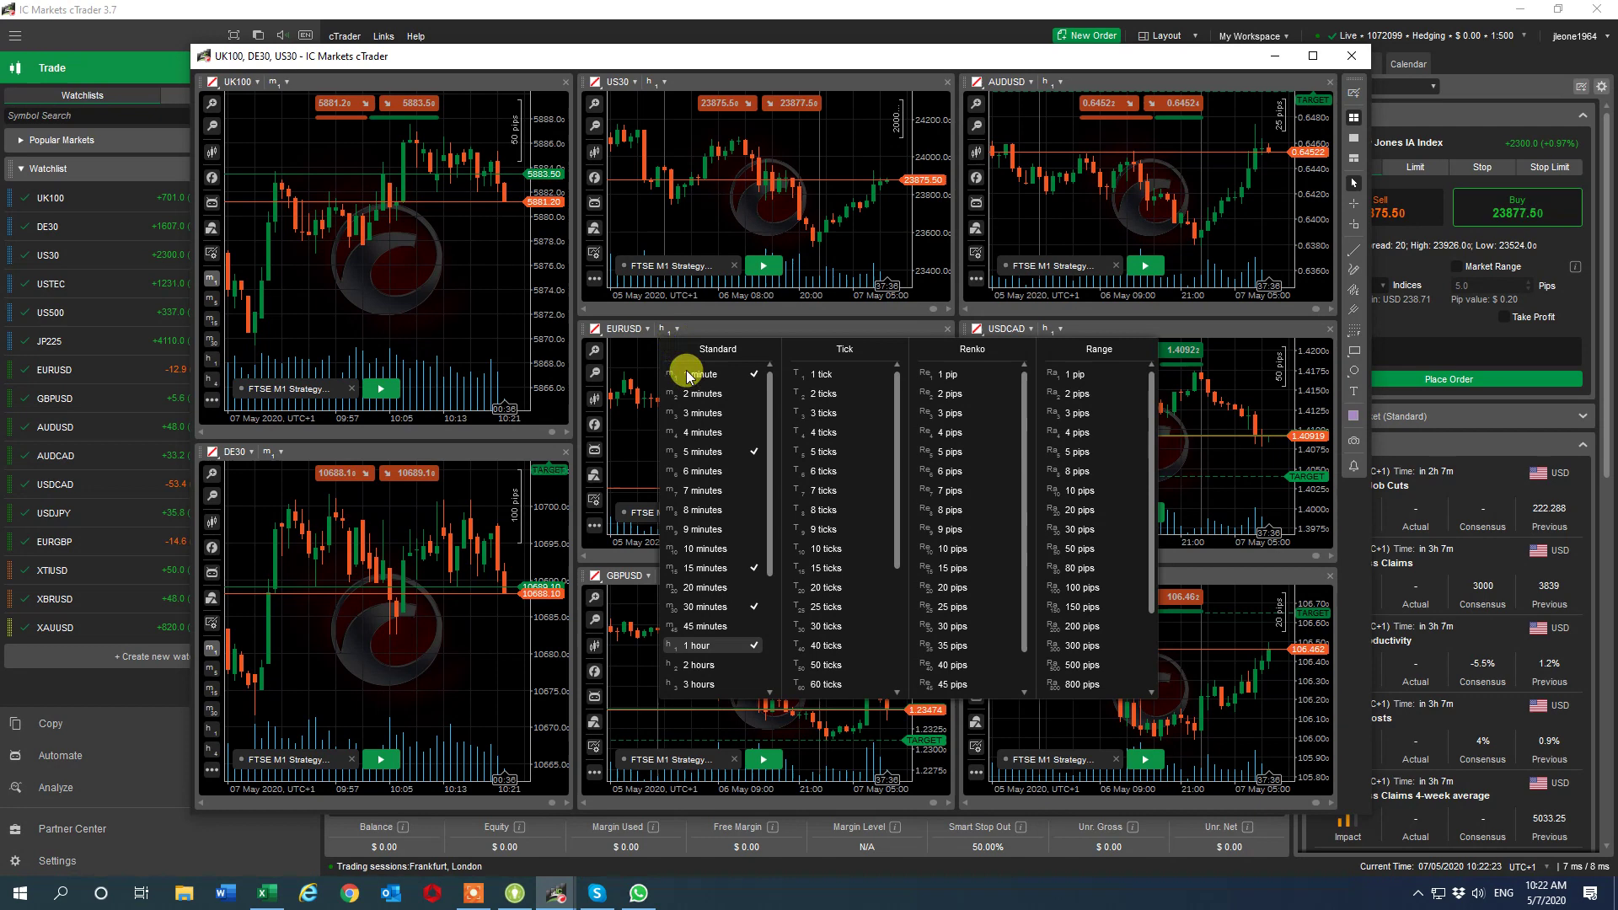
click(687, 373)
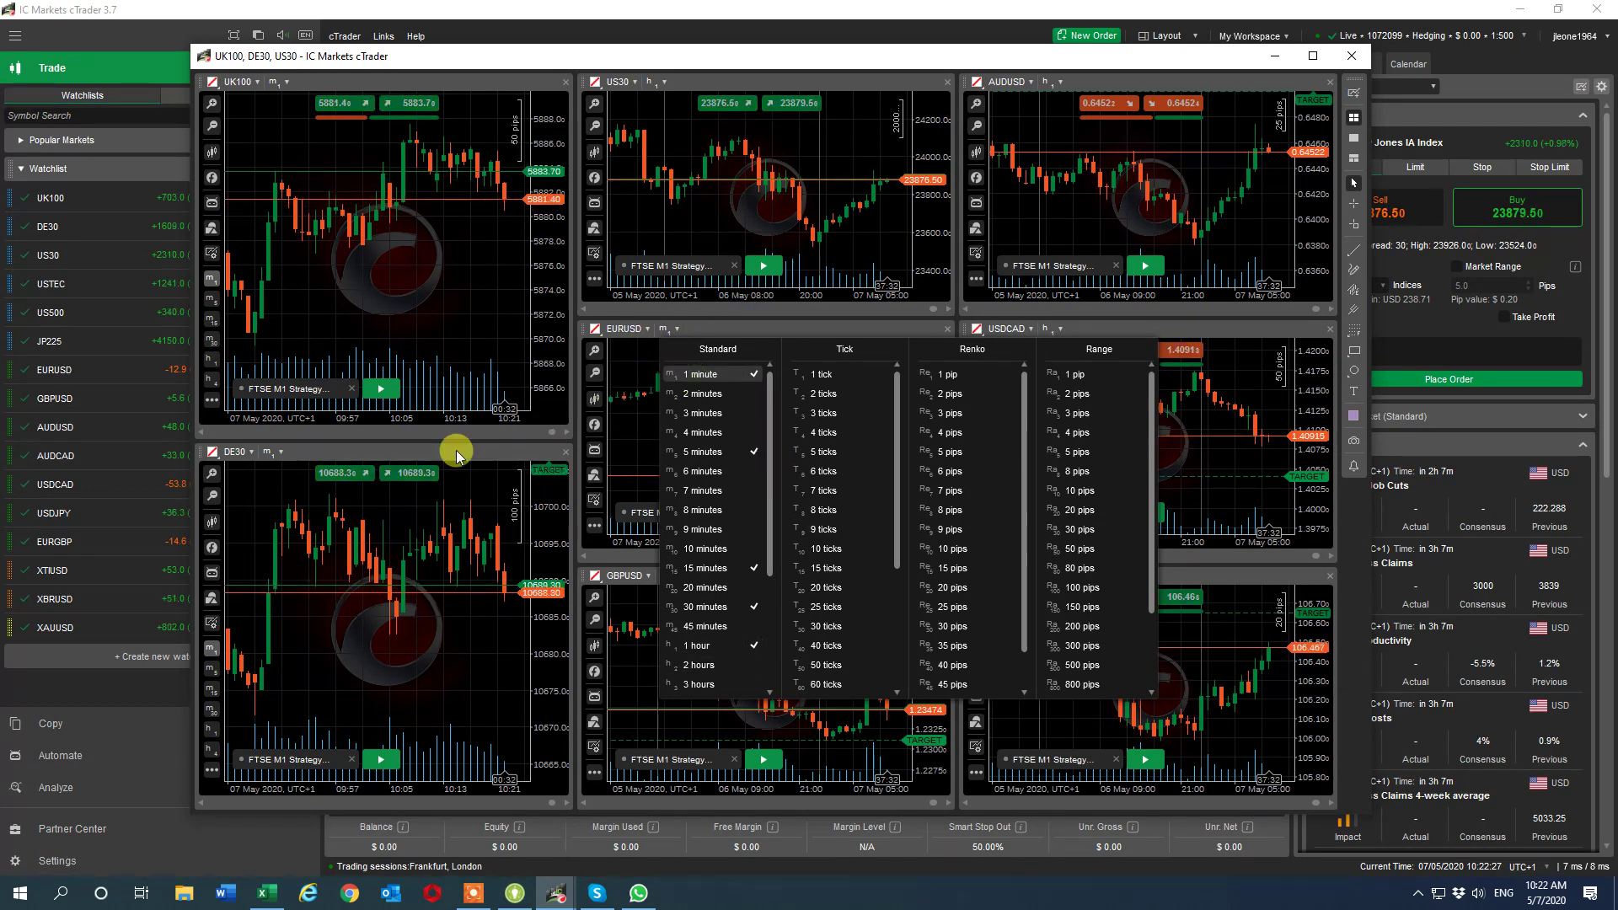
click(453, 299)
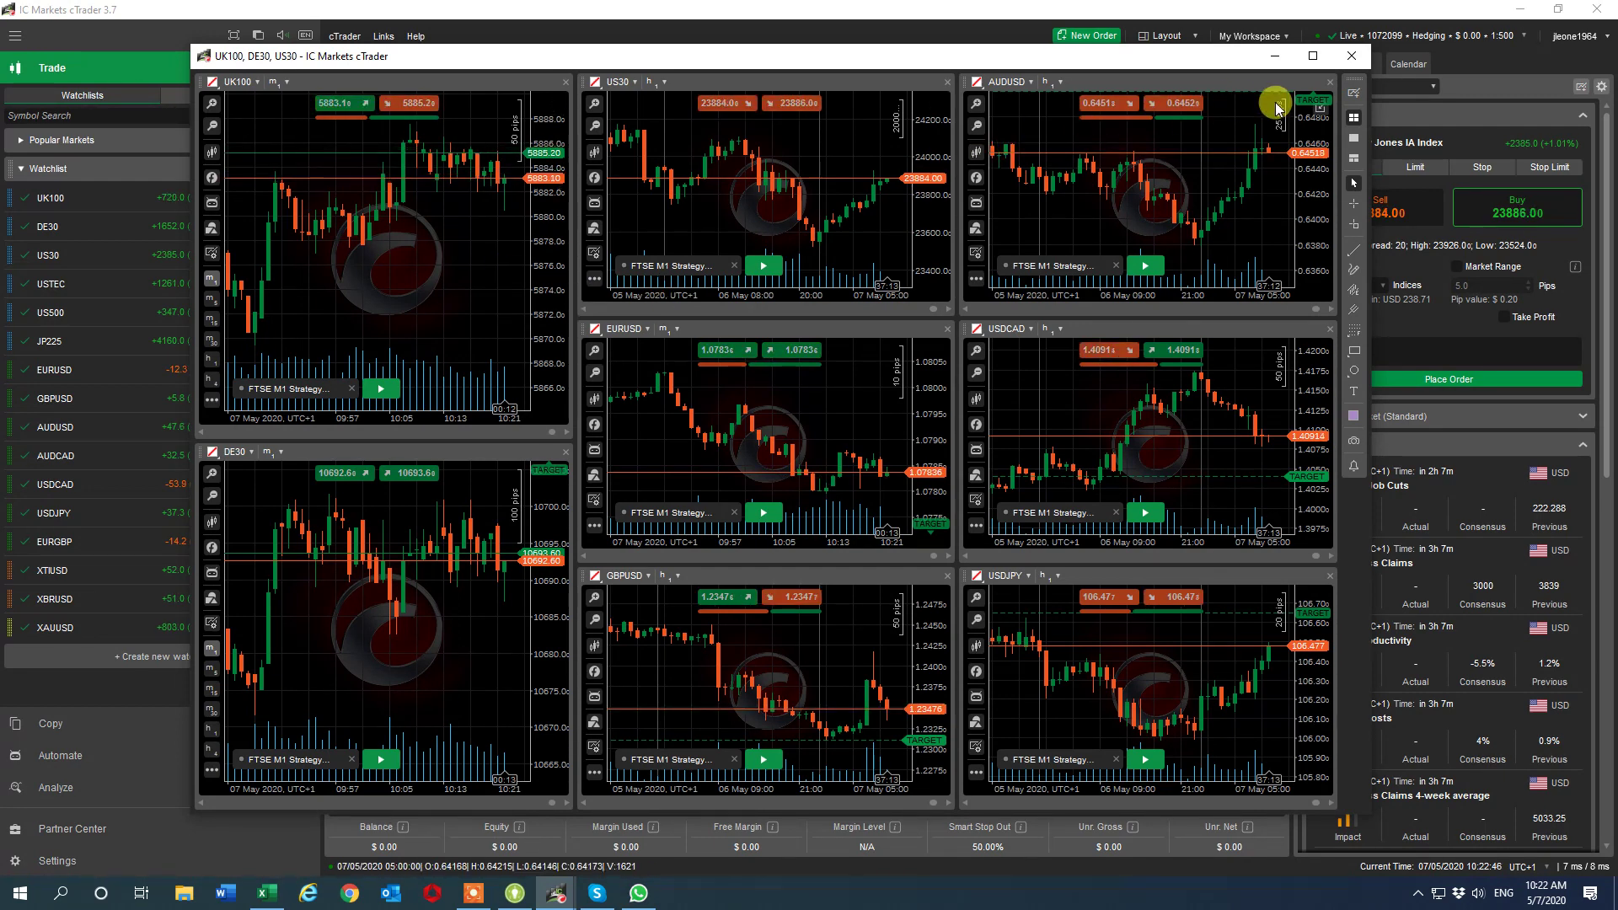
Add a EURGBP chart as the ninth pane and enlarge the chart window
click(1355, 95)
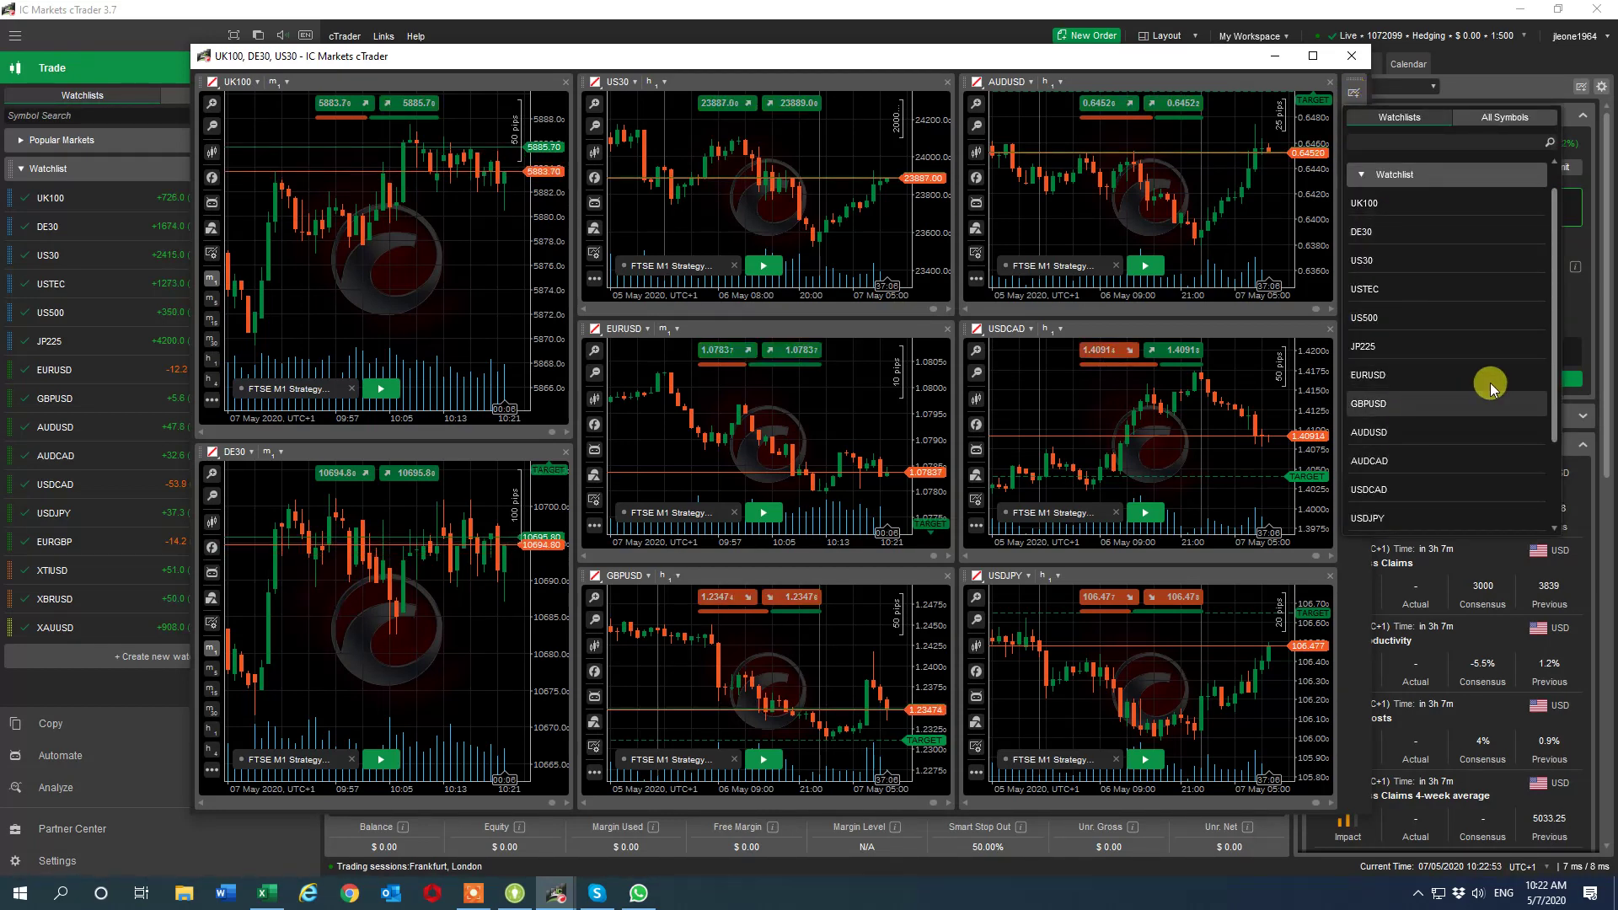
drag(1554, 376, 1590, 482)
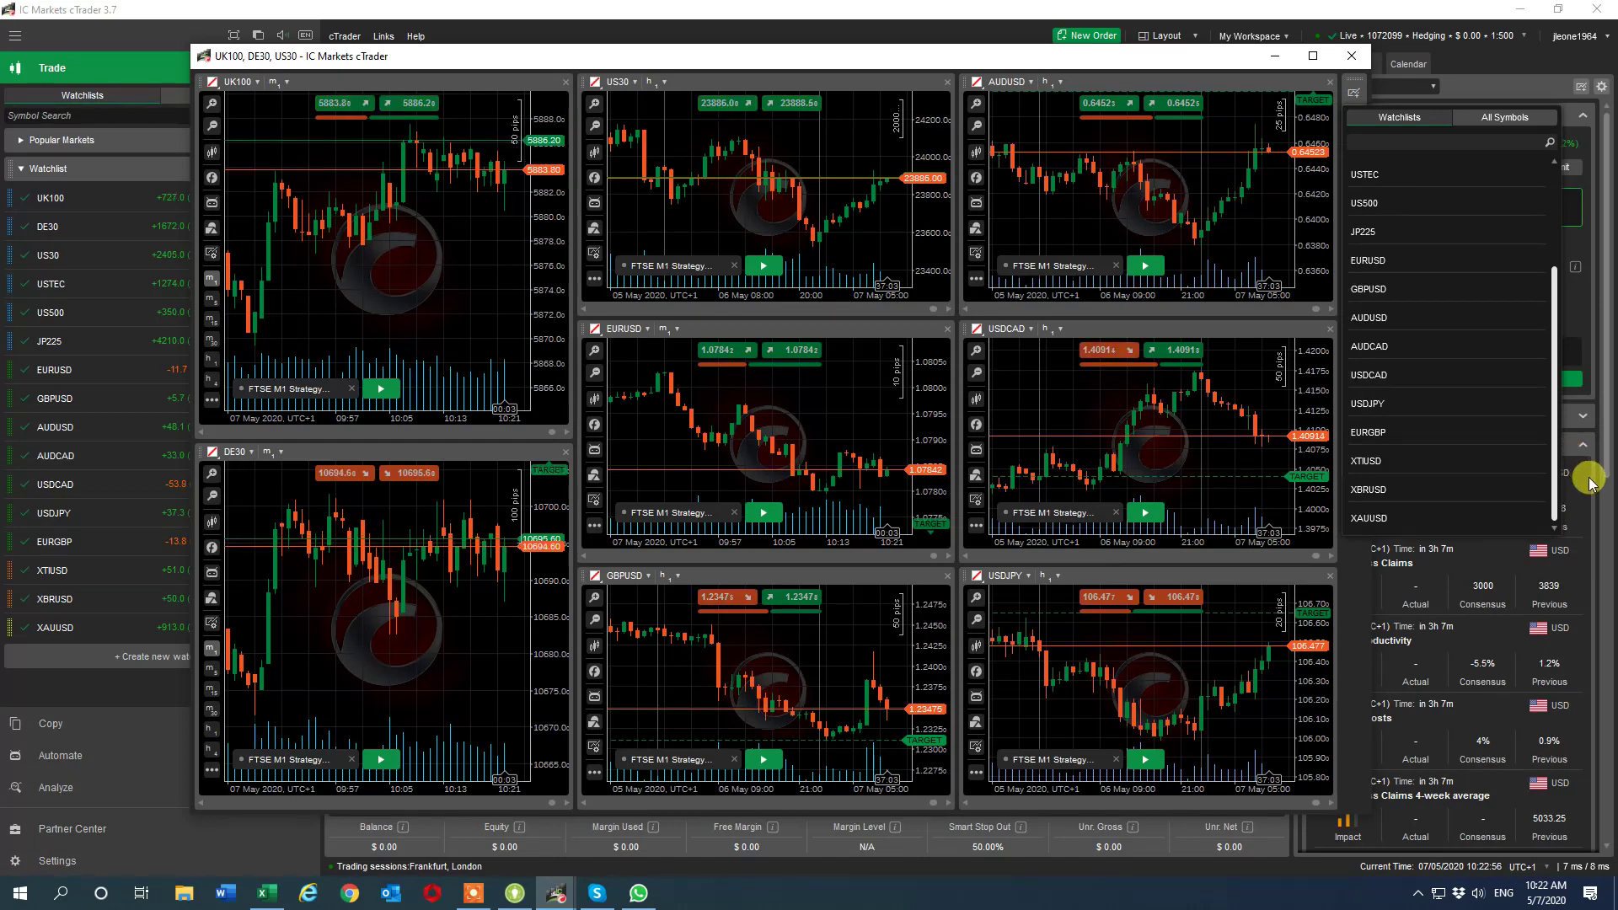
click(1382, 432)
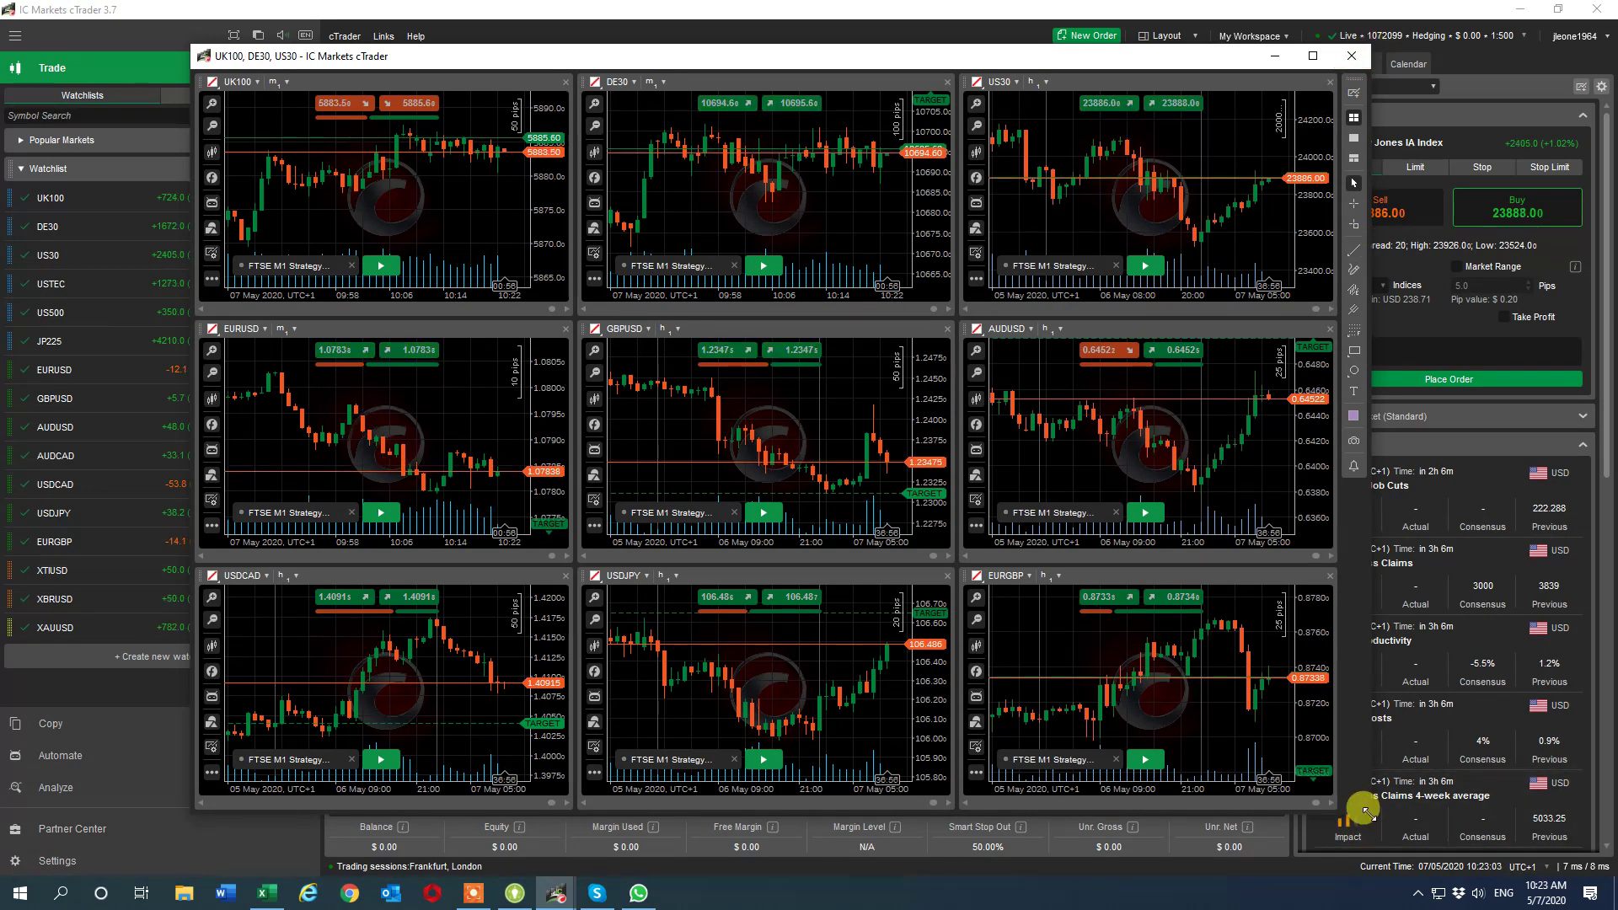
drag(1367, 814, 1436, 842)
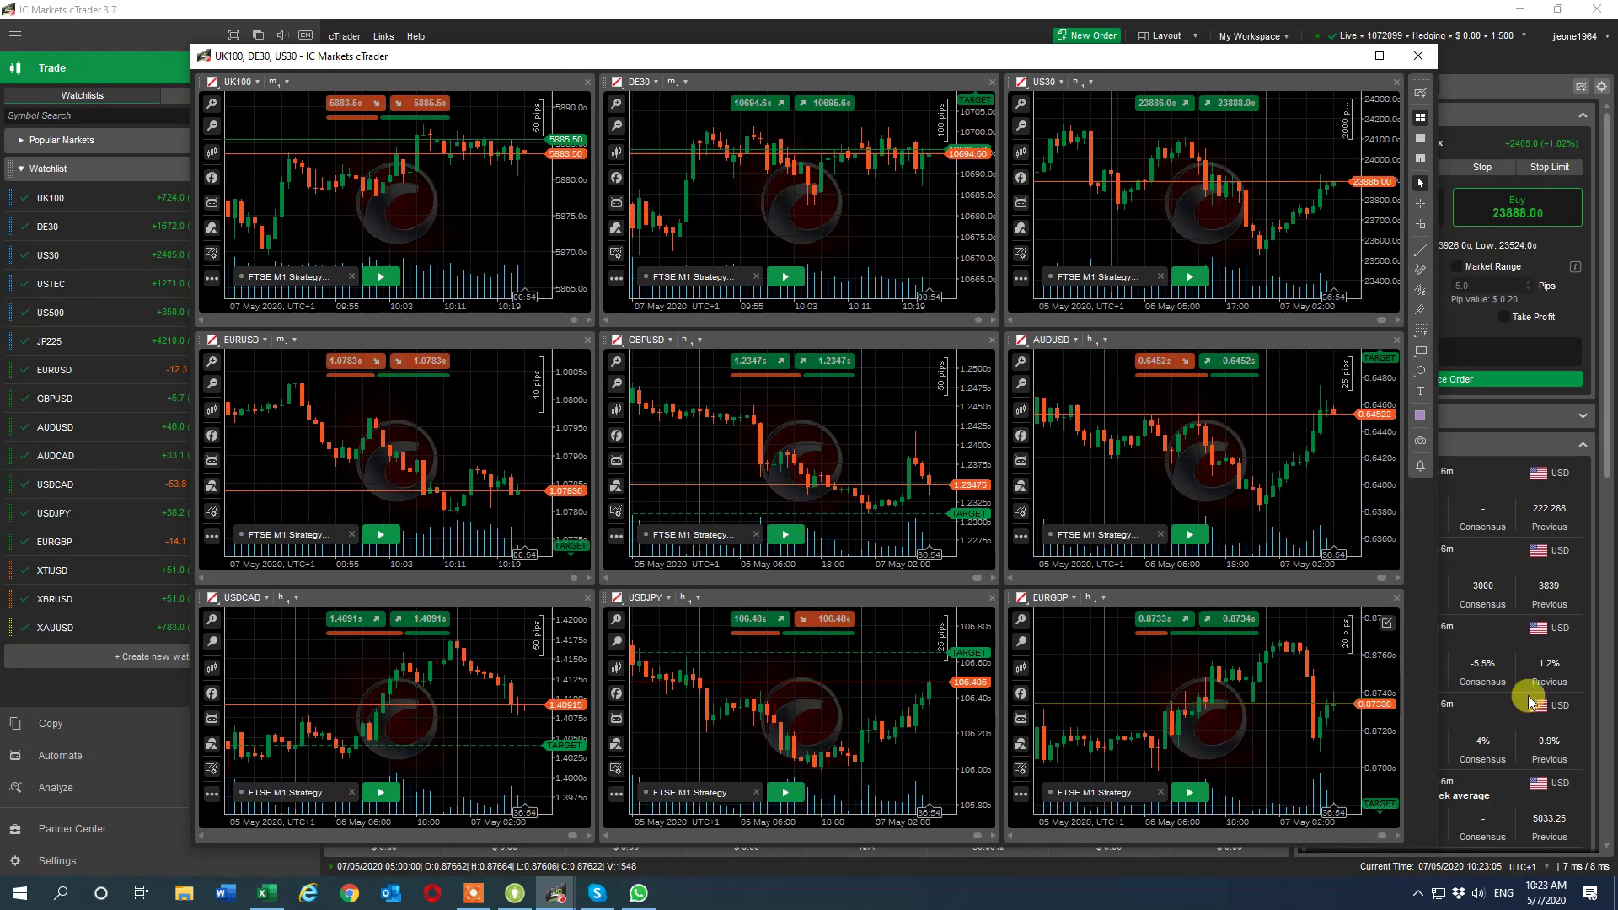
Look through the UK100 chart's options menu and its indicator categories
right_click(378, 221)
mouse_move(422, 484)
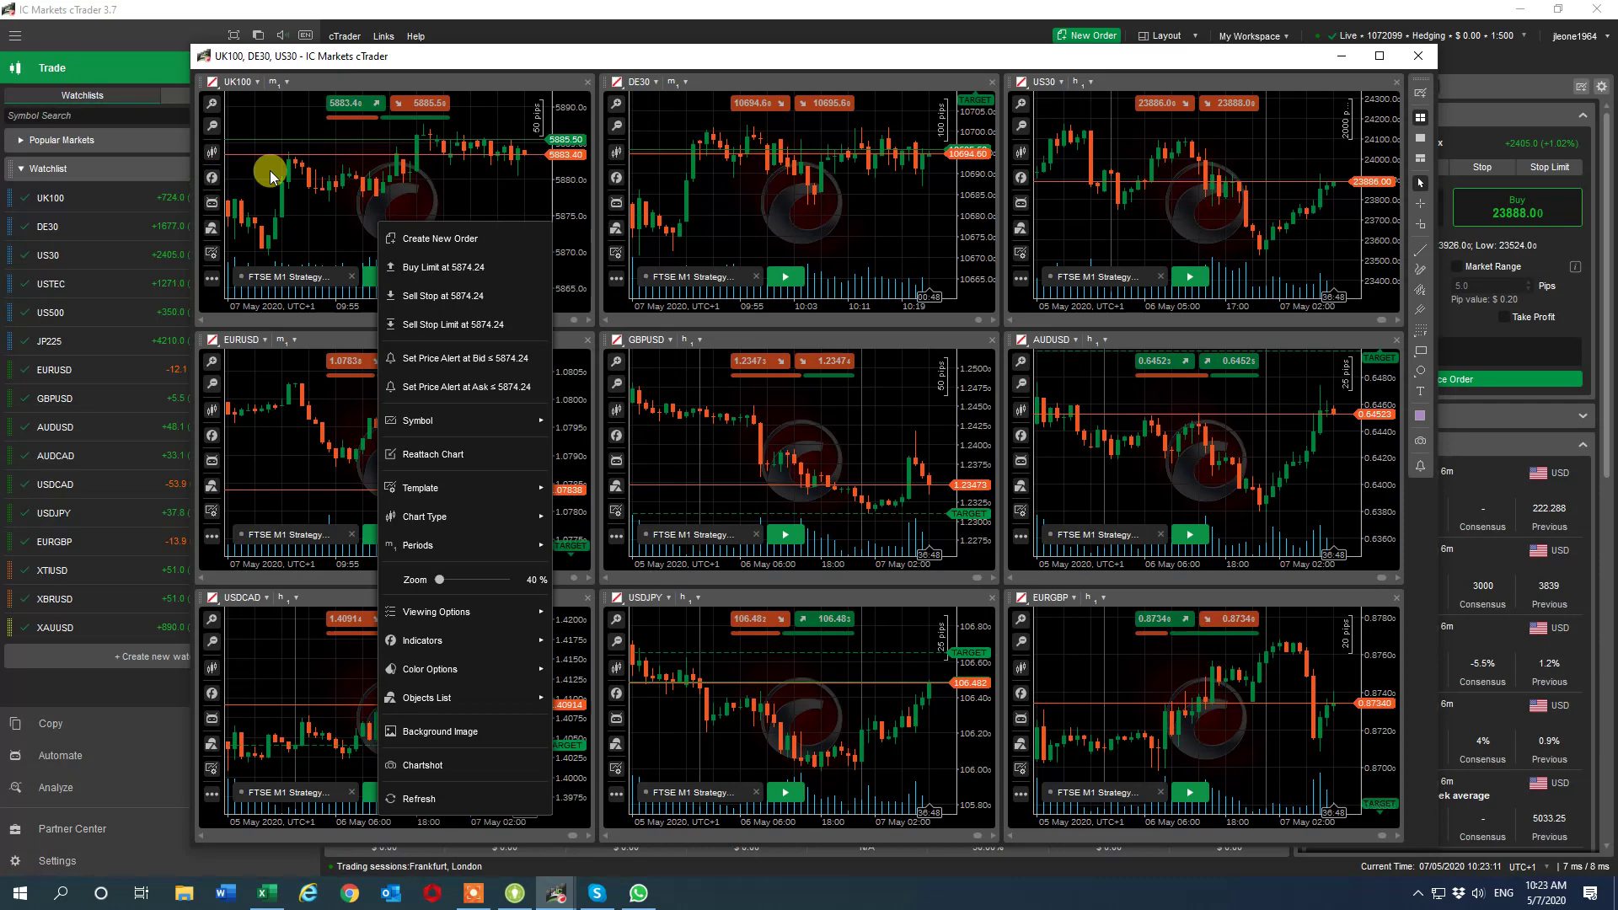
click(242, 177)
click(212, 177)
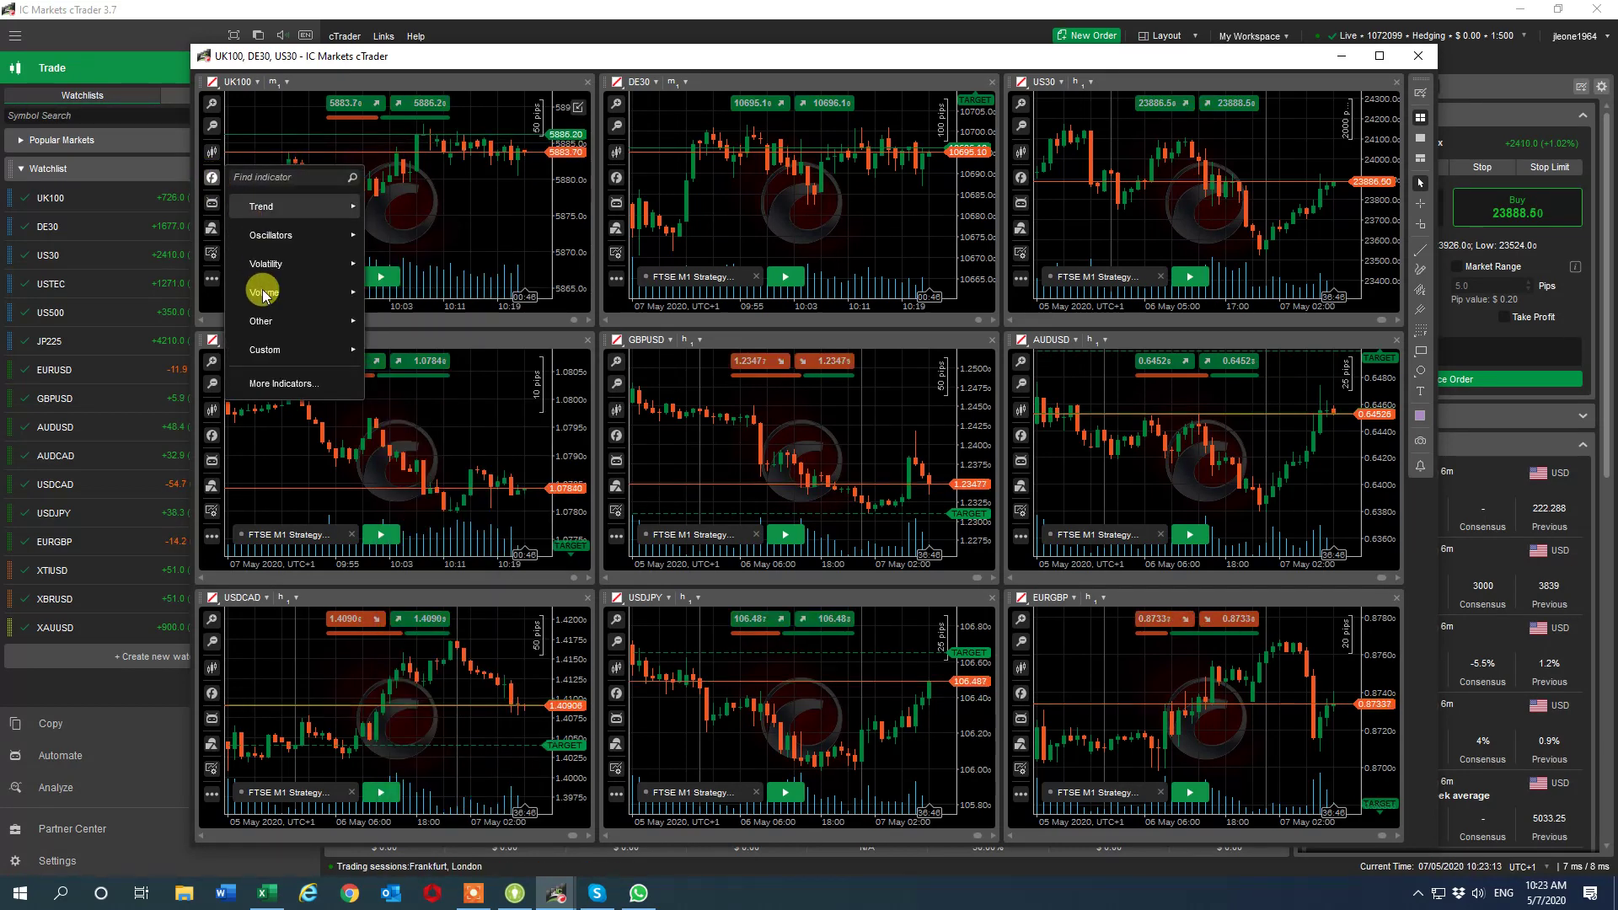
mouse_move(285, 359)
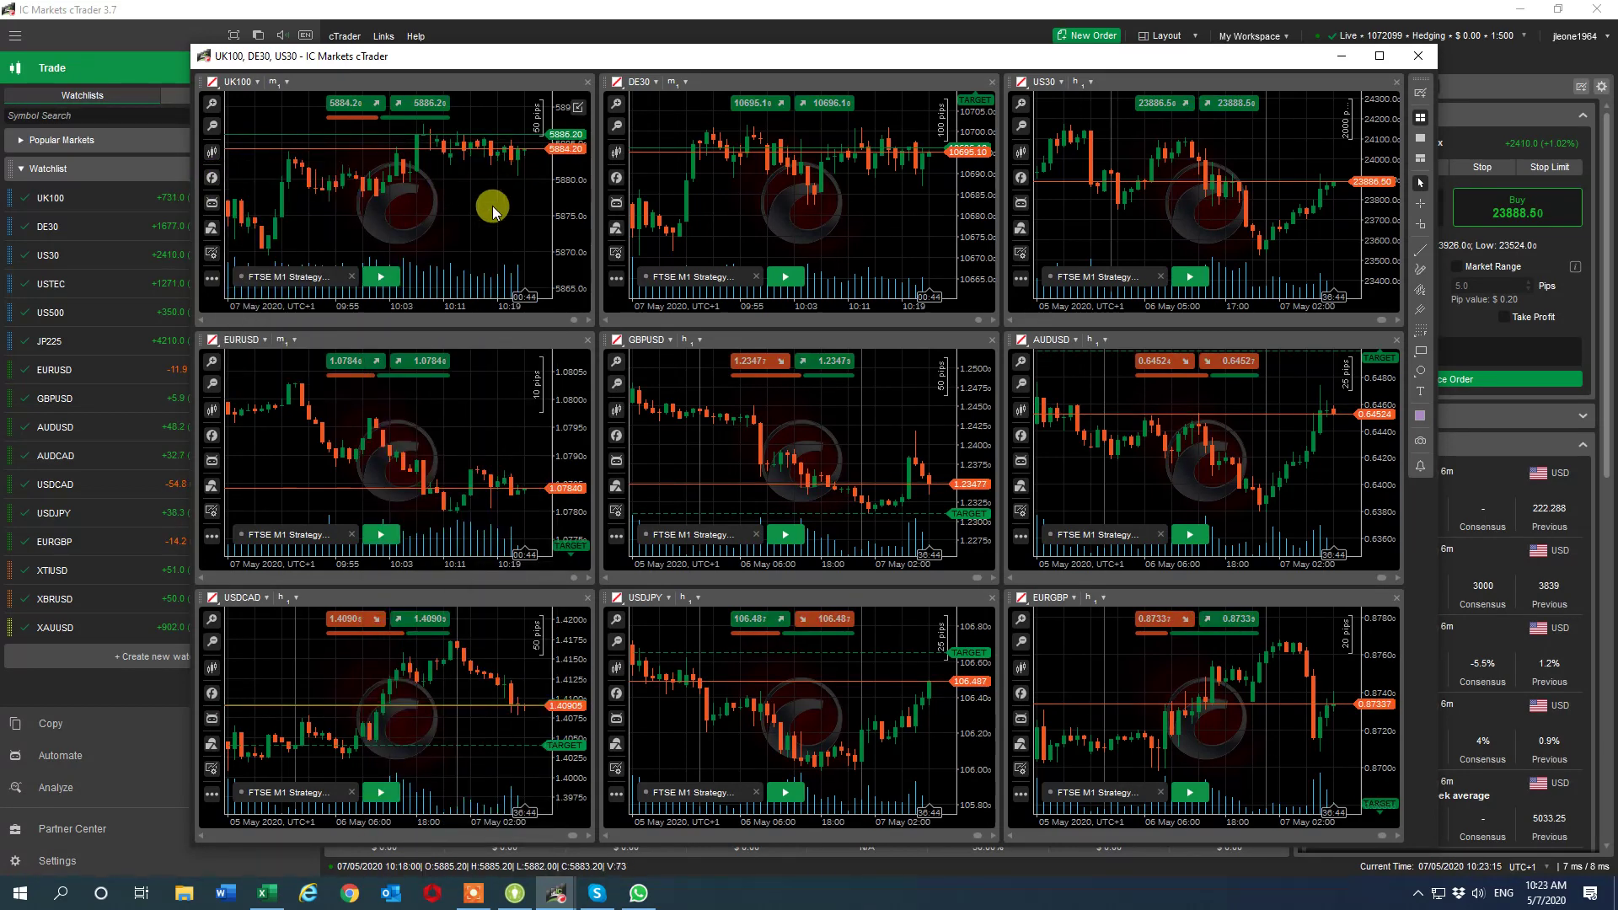